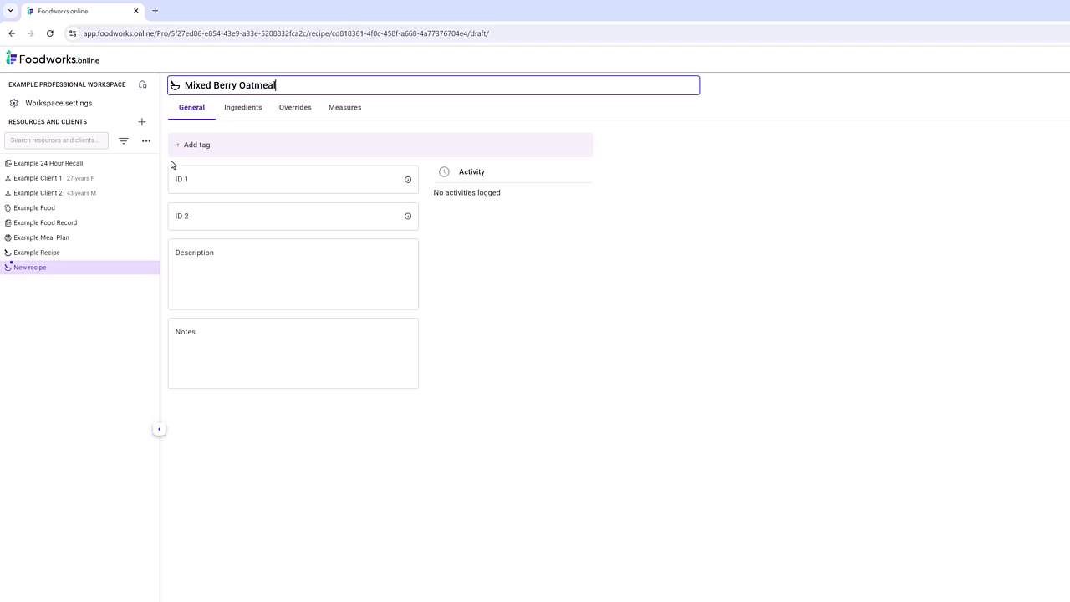
Step: Confirm the recipe name Mixed Berry Oatmeal, then create a light blue tag named Dairy free for it
{"action": "left_click", "coordinate": [167, 166]}
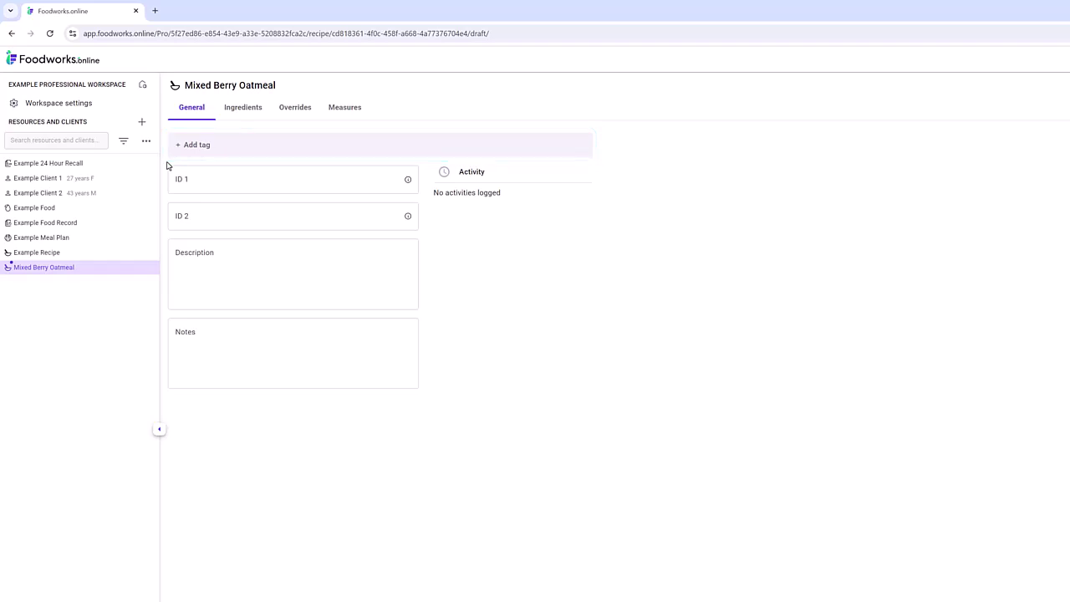
{"action": "left_click", "coordinate": [195, 148]}
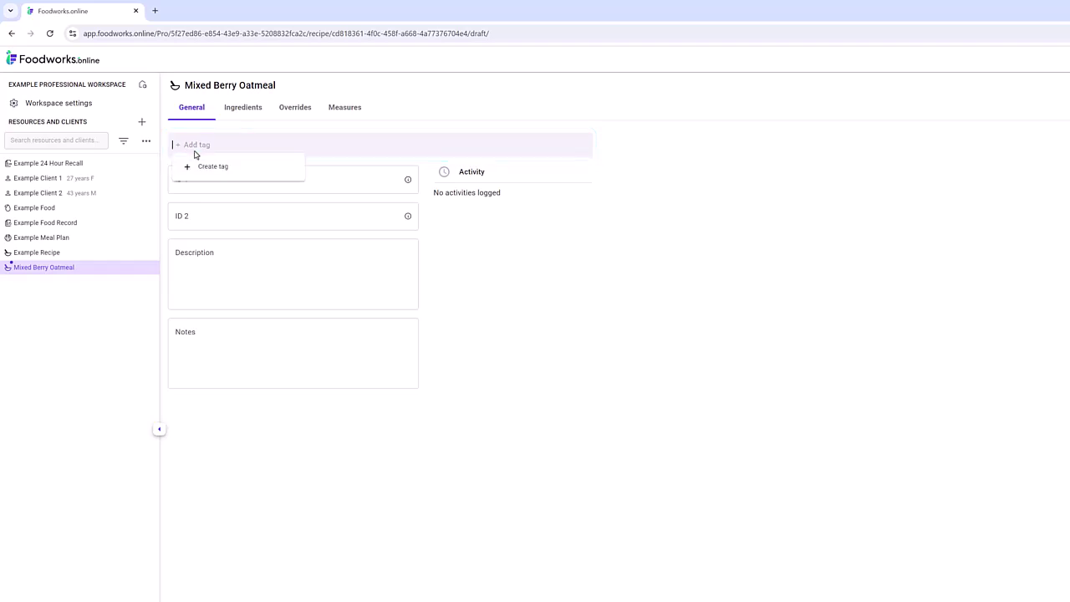
{"action": "left_click", "coordinate": [210, 173]}
{"action": "type", "text": "Dairy free"}
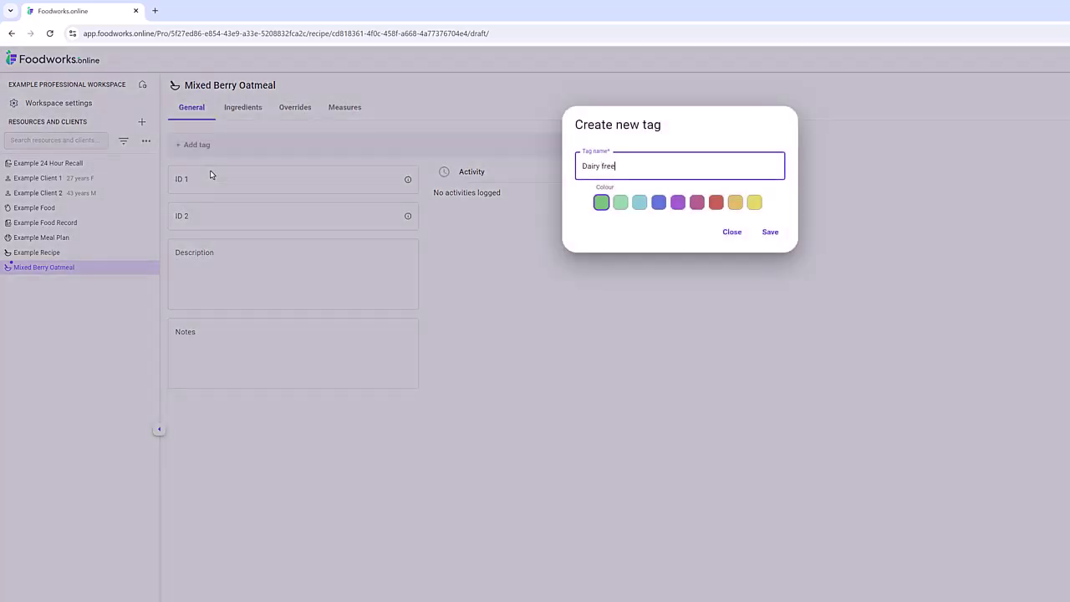
{"action": "left_click", "coordinate": [640, 203]}
{"action": "left_click", "coordinate": [770, 232]}
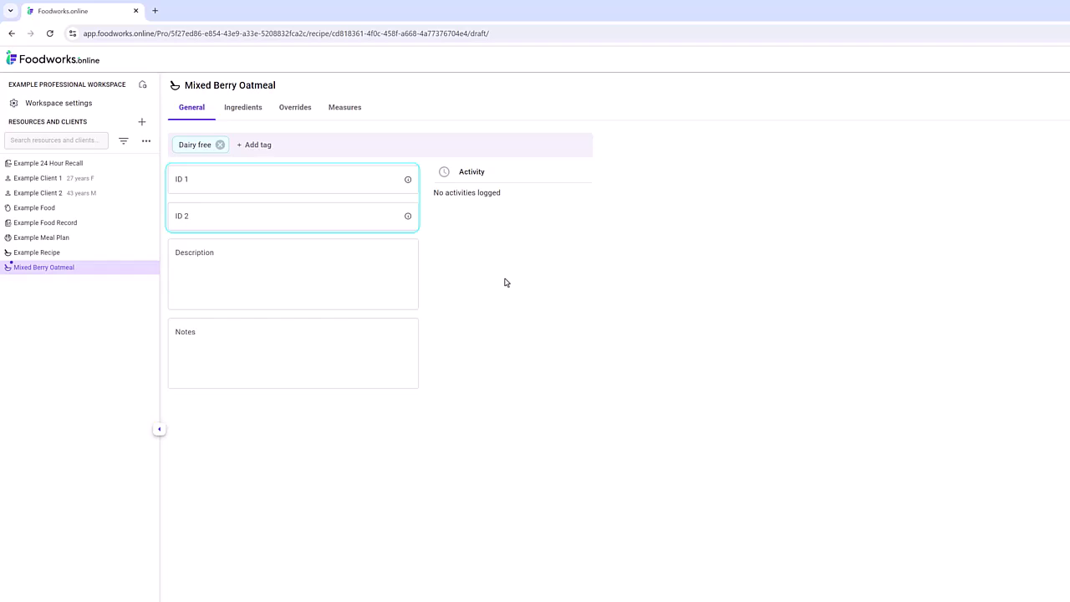
Step: Set the recipe's ID 1 to 123
{"action": "left_click", "coordinate": [235, 186]}
{"action": "type", "text": "123"}
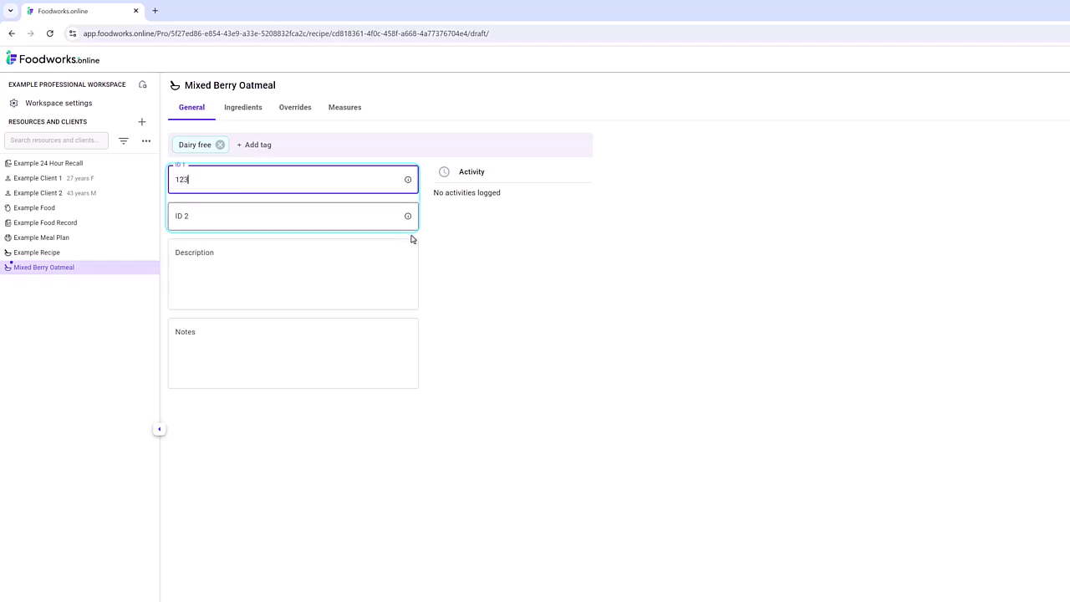
{"action": "left_click", "coordinate": [481, 264]}
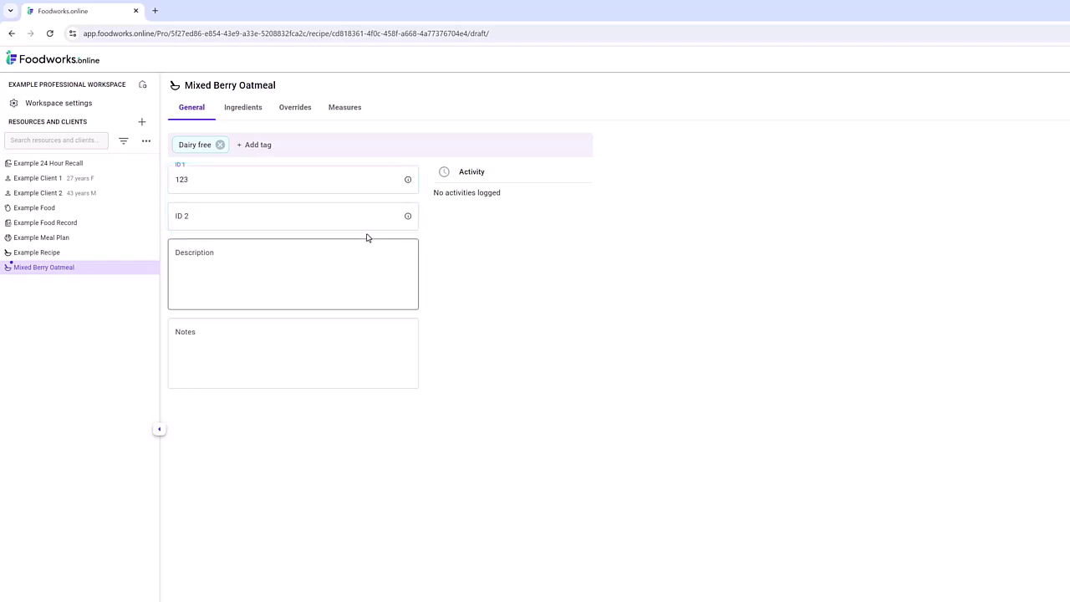
Step: Turn on the display of tags and IDs in the resources and clients list
{"action": "left_click", "coordinate": [147, 141]}
{"action": "left_click", "coordinate": [149, 167]}
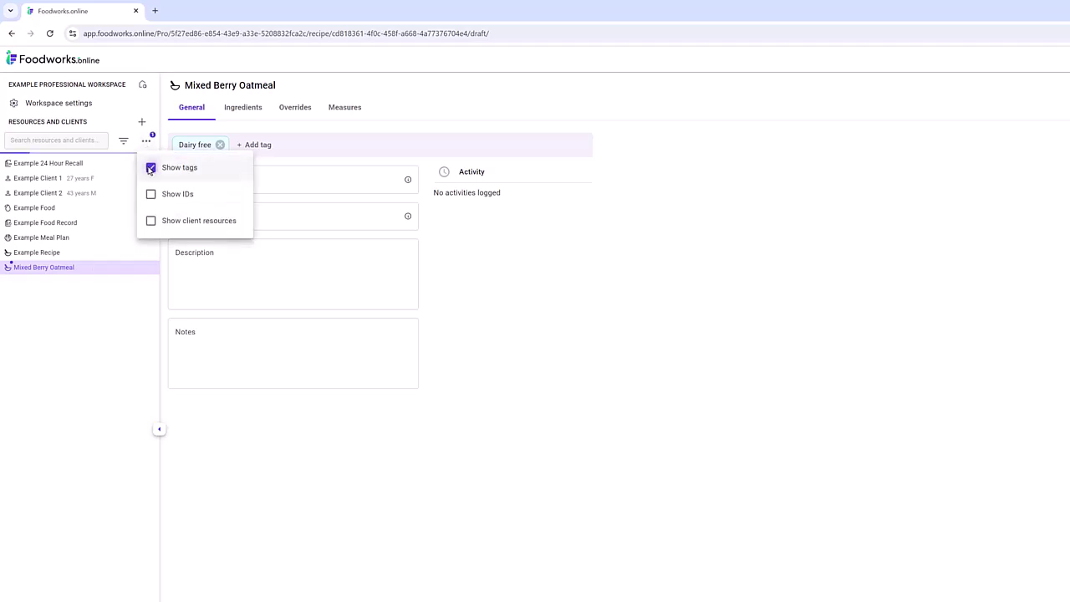
{"action": "left_click", "coordinate": [150, 194]}
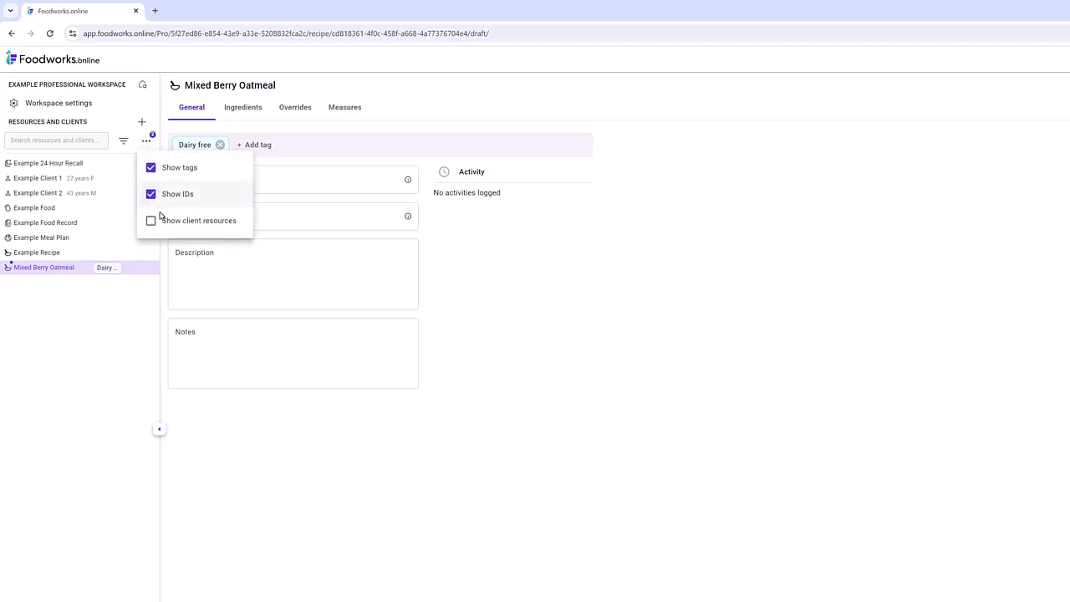
{"action": "left_click", "coordinate": [166, 253]}
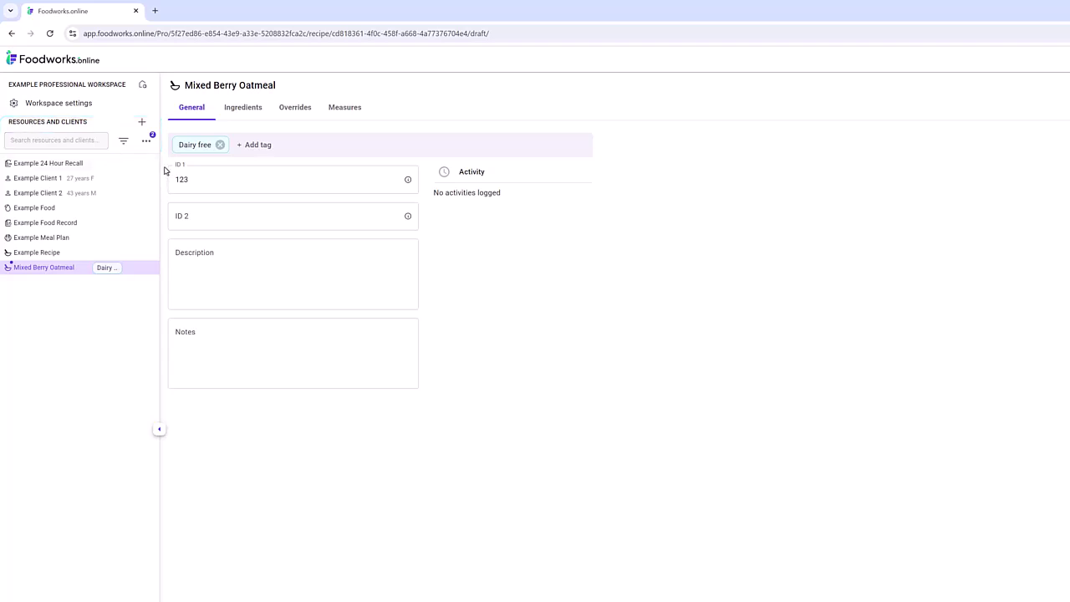
Step: Filter the resources and clients list by the Dairy free tag
{"action": "left_click", "coordinate": [124, 142]}
{"action": "scroll", "coordinate": [146, 352], "scroll_direction": "down", "scroll_amount": 2}
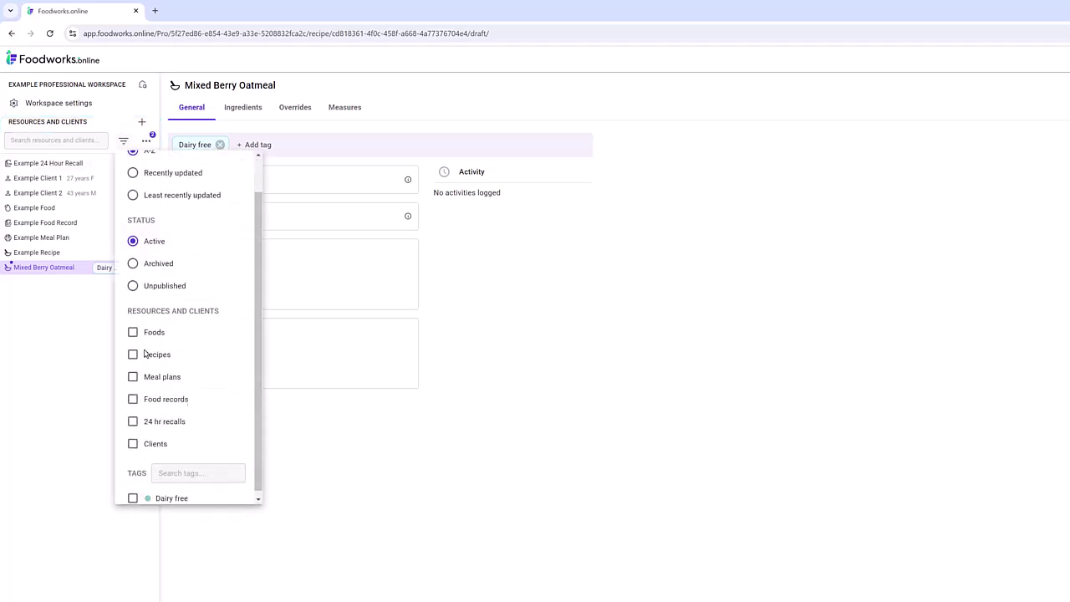
{"action": "left_click", "coordinate": [133, 494]}
{"action": "left_click", "coordinate": [179, 525]}
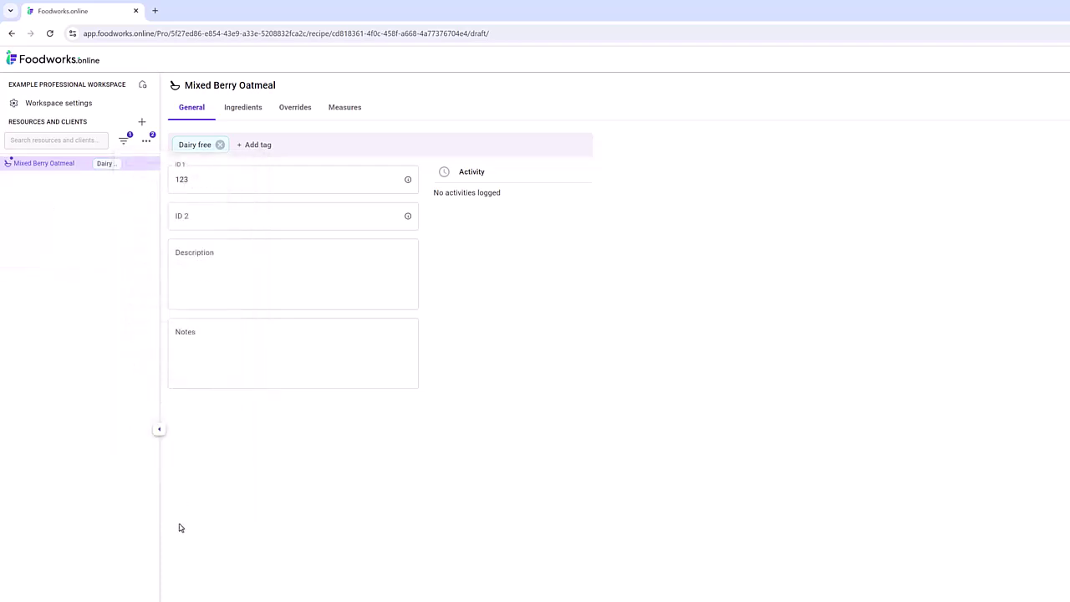
Step: Remove the Dairy free tag filter from the resources and clients list
{"action": "left_click", "coordinate": [124, 141]}
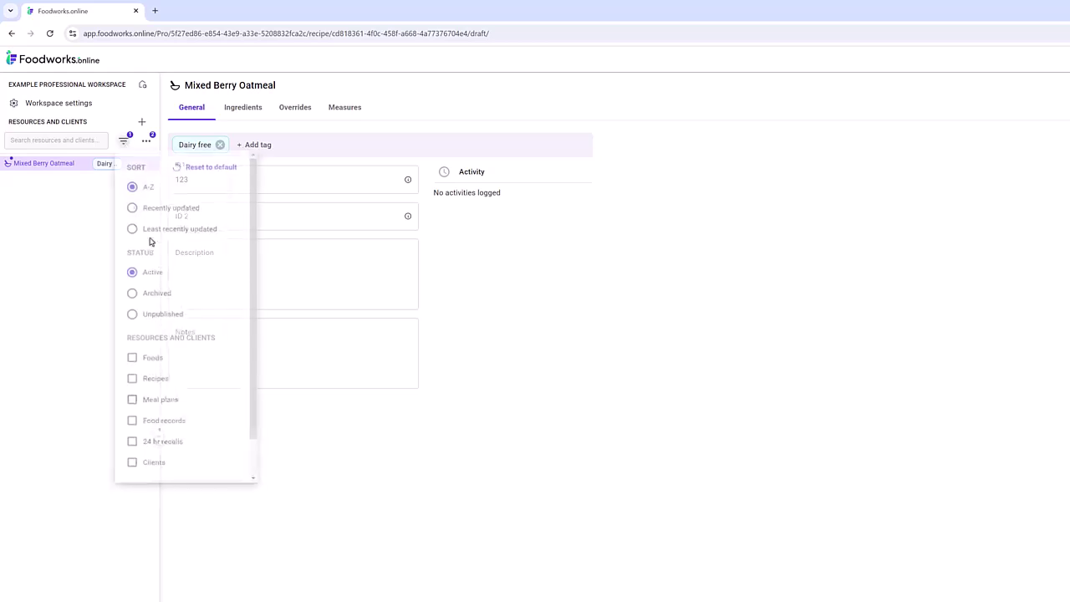
{"action": "scroll", "coordinate": [148, 424], "scroll_direction": "down", "scroll_amount": 1}
{"action": "scroll", "coordinate": [147, 424], "scroll_direction": "down", "scroll_amount": 1}
{"action": "left_click", "coordinate": [134, 491]}
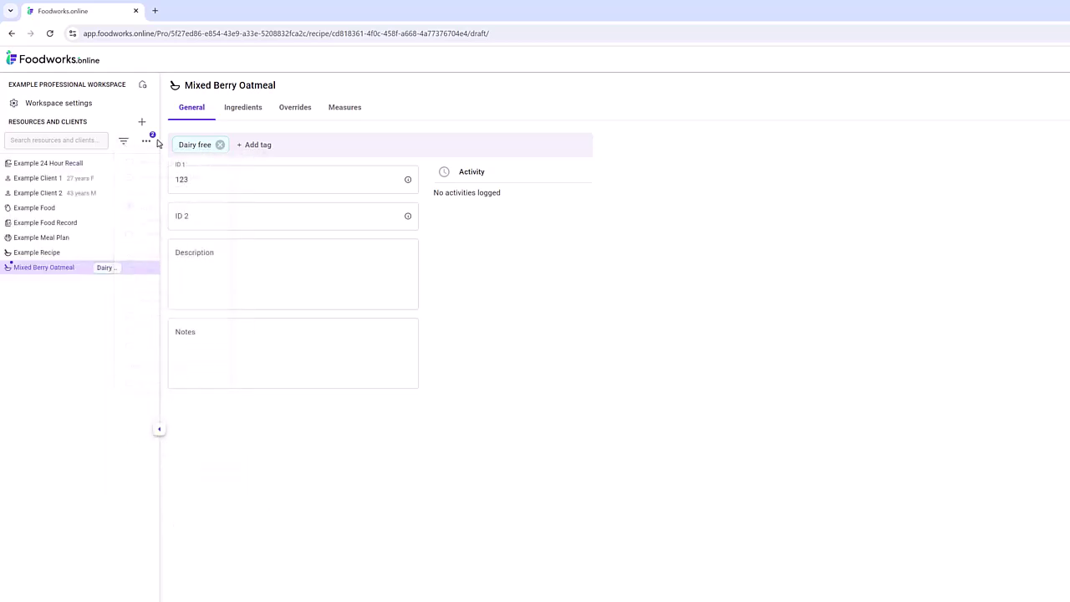
Step: Turn off the display of tags and IDs in the resources and clients list
{"action": "left_click", "coordinate": [146, 140]}
{"action": "left_click", "coordinate": [151, 167]}
{"action": "left_click", "coordinate": [151, 194]}
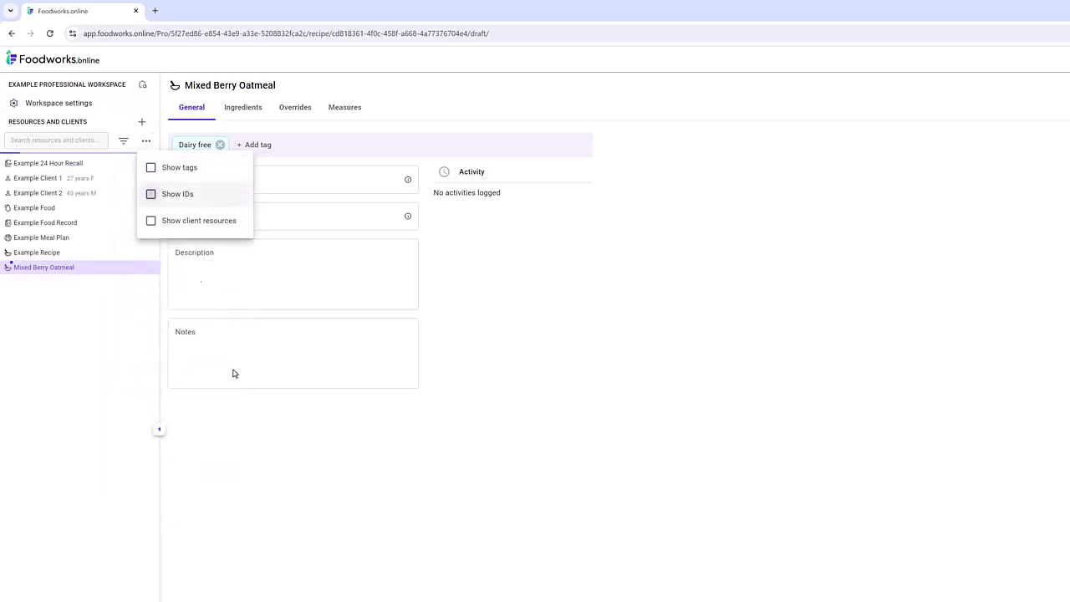
{"action": "left_click", "coordinate": [247, 426]}
{"action": "key", "text": "Tab"}
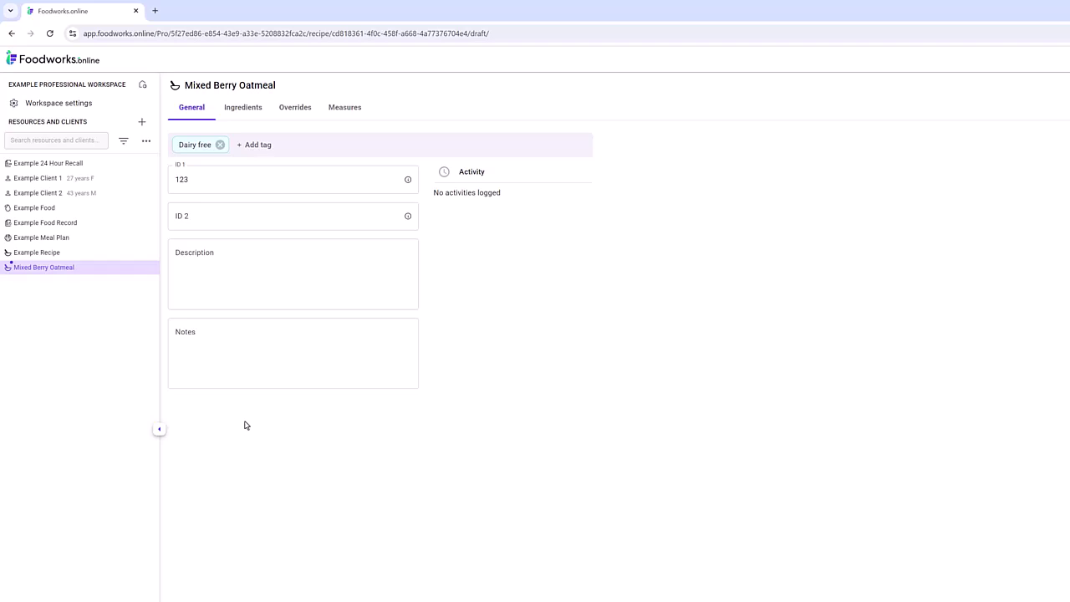
Step: Add 3 cups of "Soy milk,plain,other" as the first ingredient of the recipe
{"action": "left_click", "coordinate": [244, 109]}
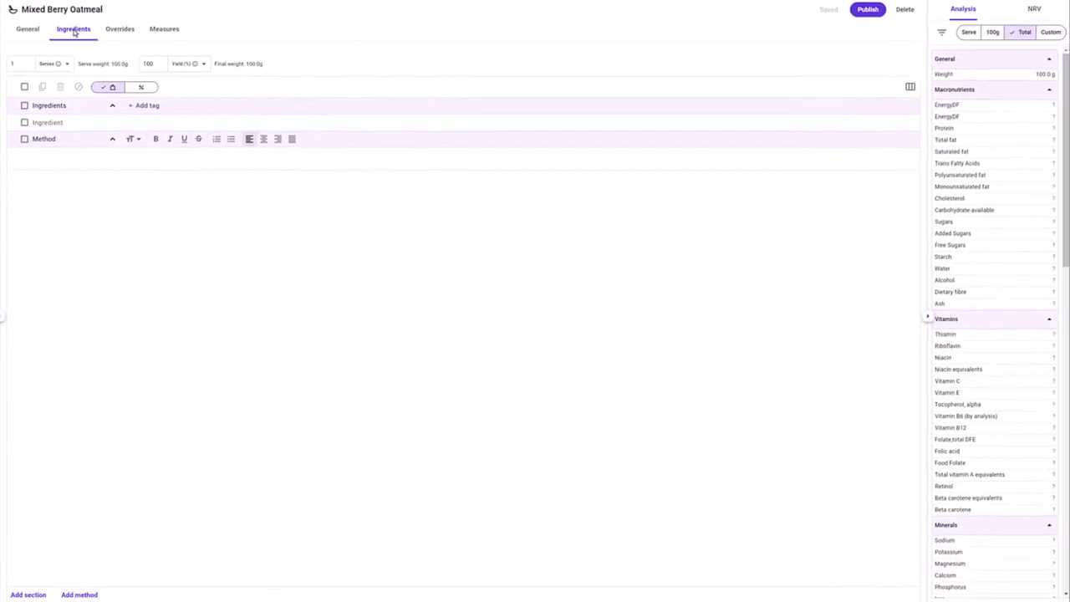
{"action": "left_click", "coordinate": [64, 124]}
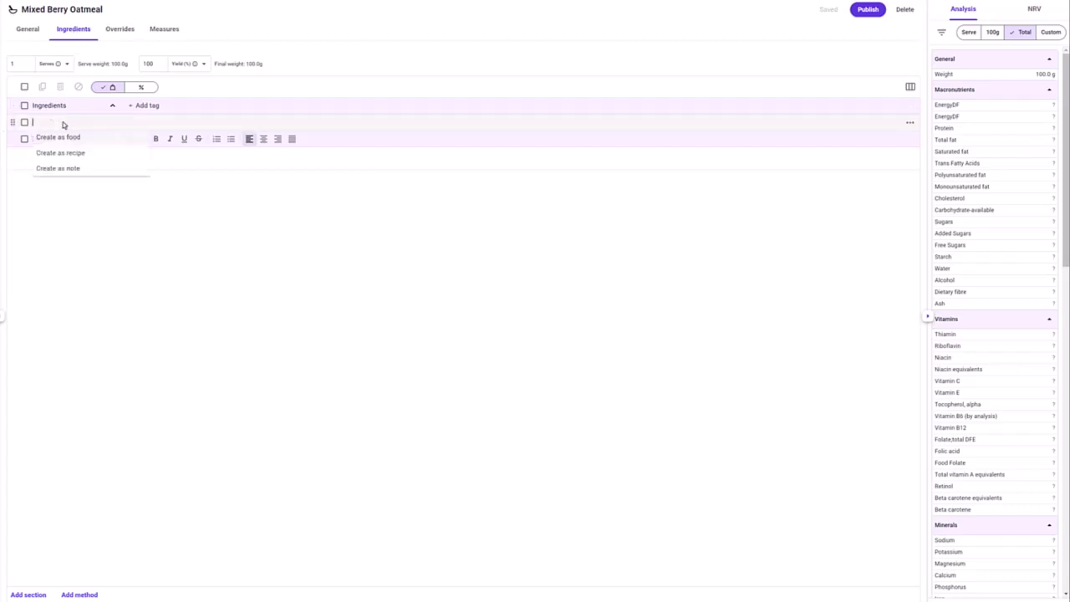
{"action": "type", "text": "soy milk"}
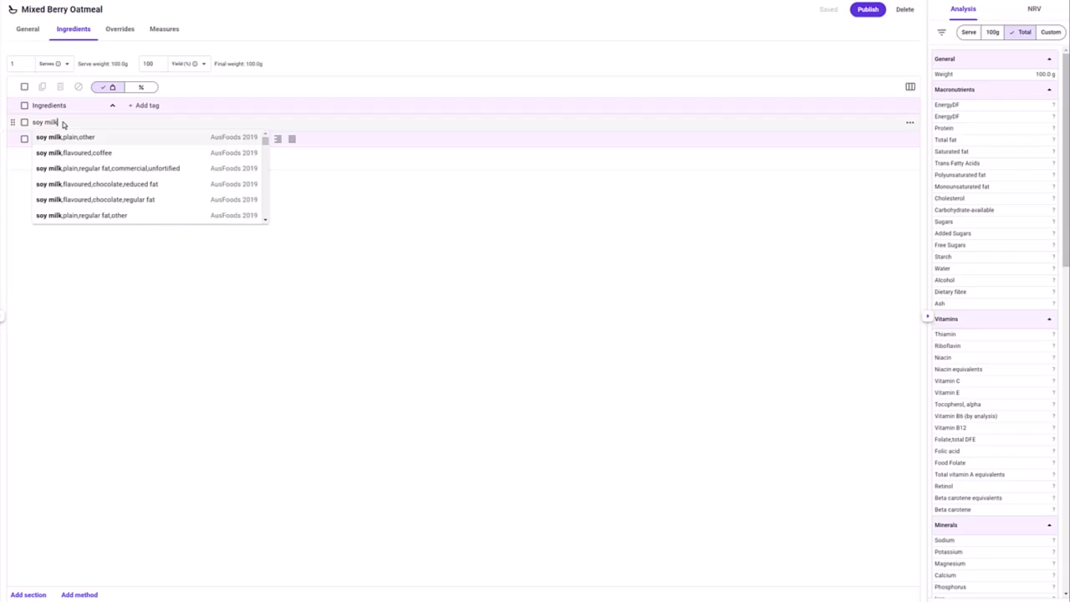
{"action": "left_click", "coordinate": [71, 138]}
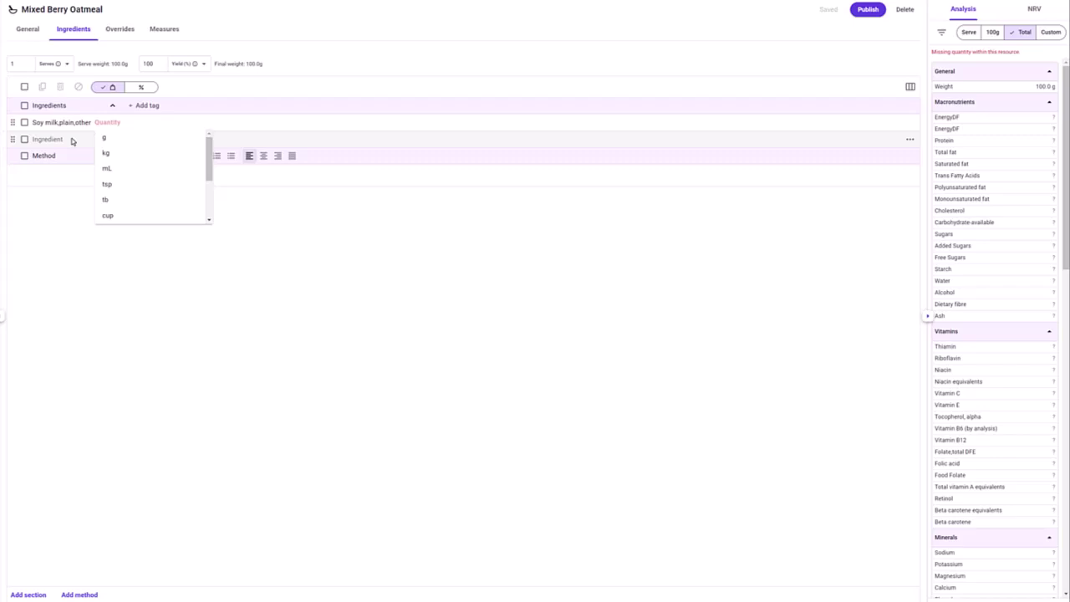
{"action": "type", "text": "3"}
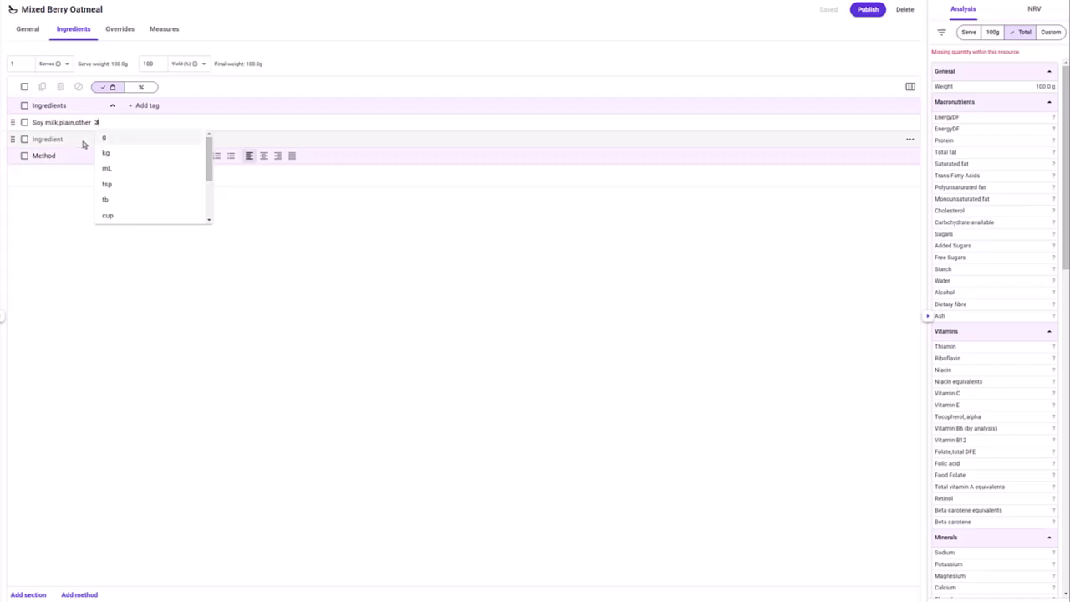
{"action": "left_click", "coordinate": [125, 214]}
Step: Add 1 cup of "Rolled oats,cooked,plain,unfortified,other" as the second ingredient
{"action": "type", "text": "r"}
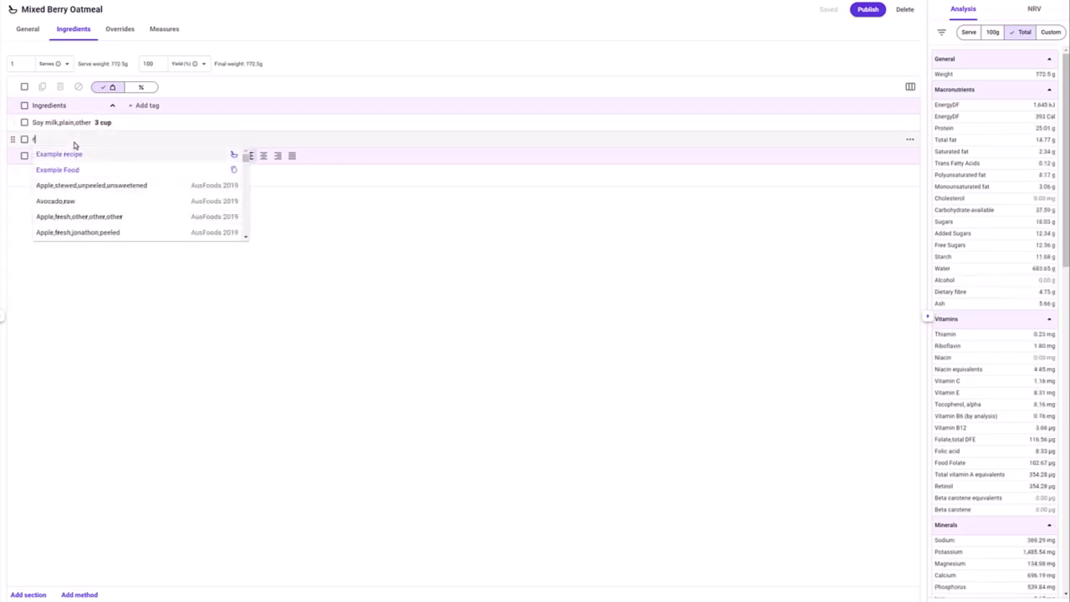
{"action": "type", "text": "olled oat"}
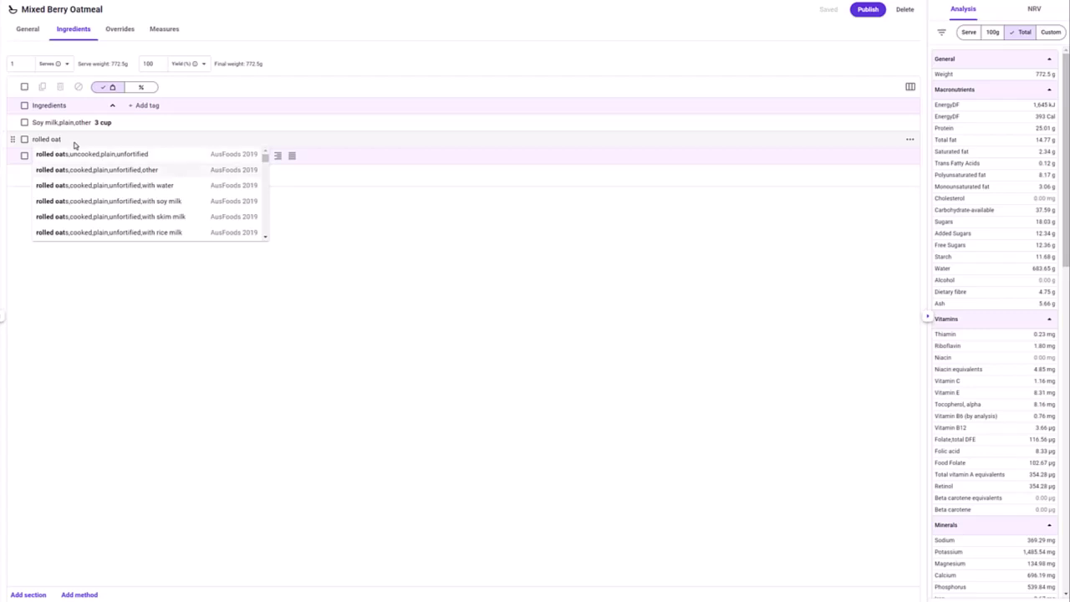
{"action": "key", "text": "Down"}
{"action": "key", "text": "Return"}
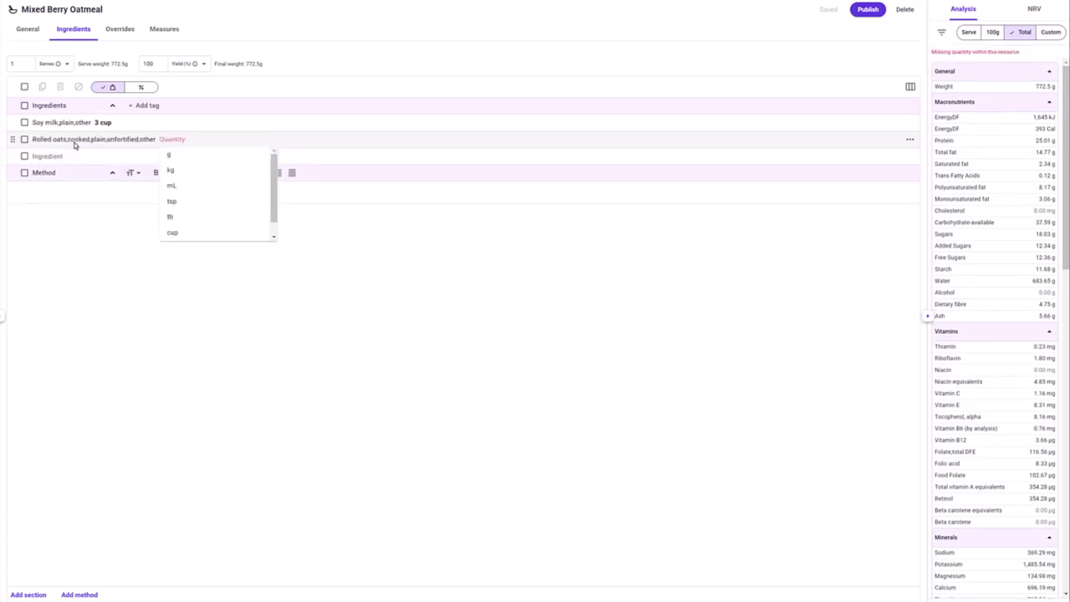
{"action": "type", "text": "1"}
{"action": "left_click", "coordinate": [182, 237]}
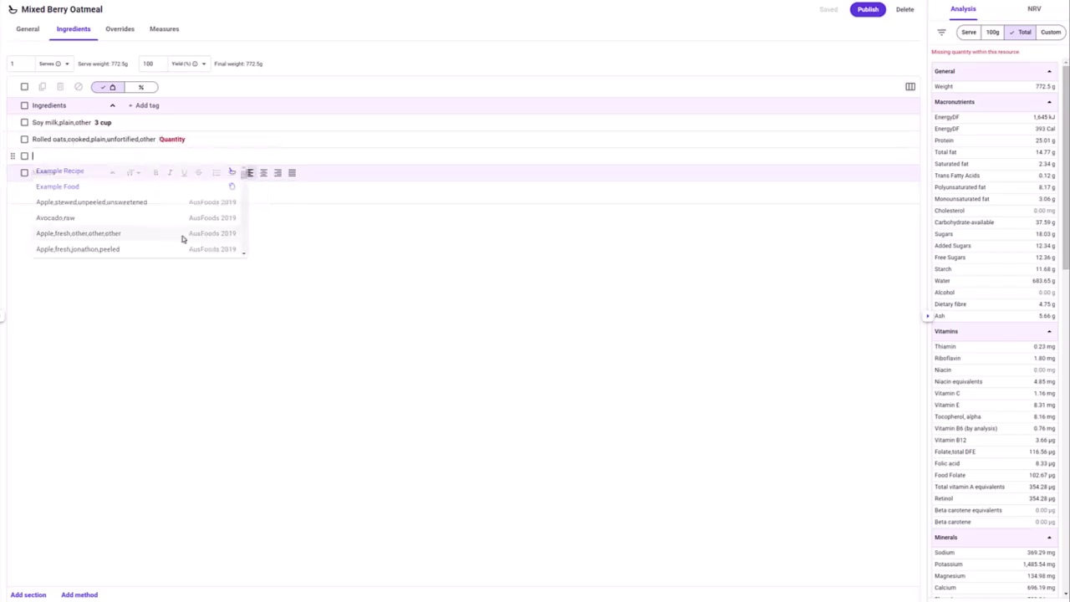
Step: Add 2 cups of "Mixed berries,frozen" from AusFoods 2019 as the third ingredient
{"action": "type", "text": "fro"}
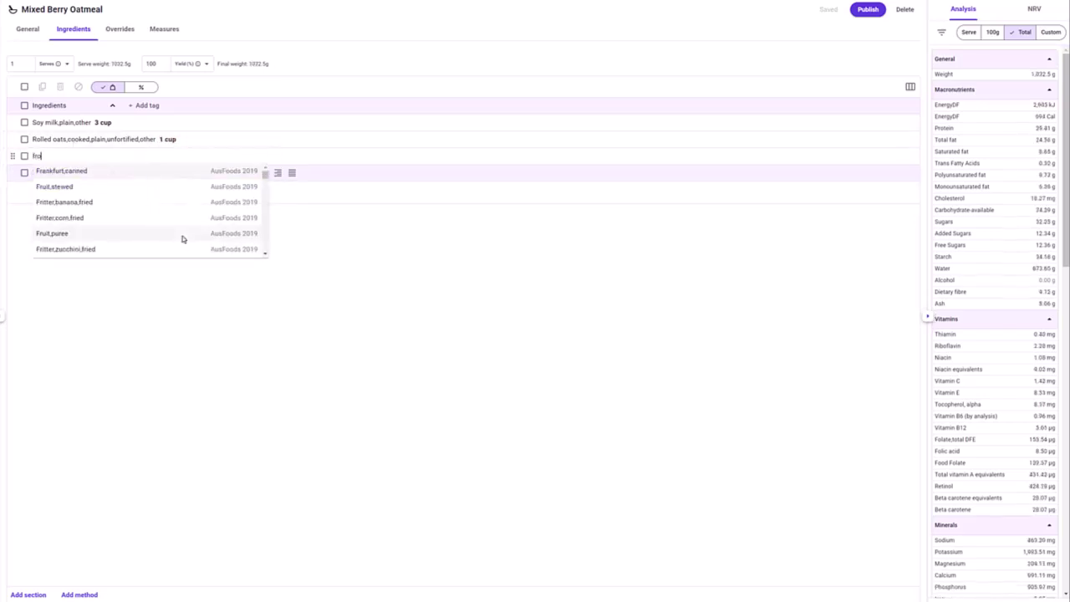
{"action": "type", "text": "zen mixed"}
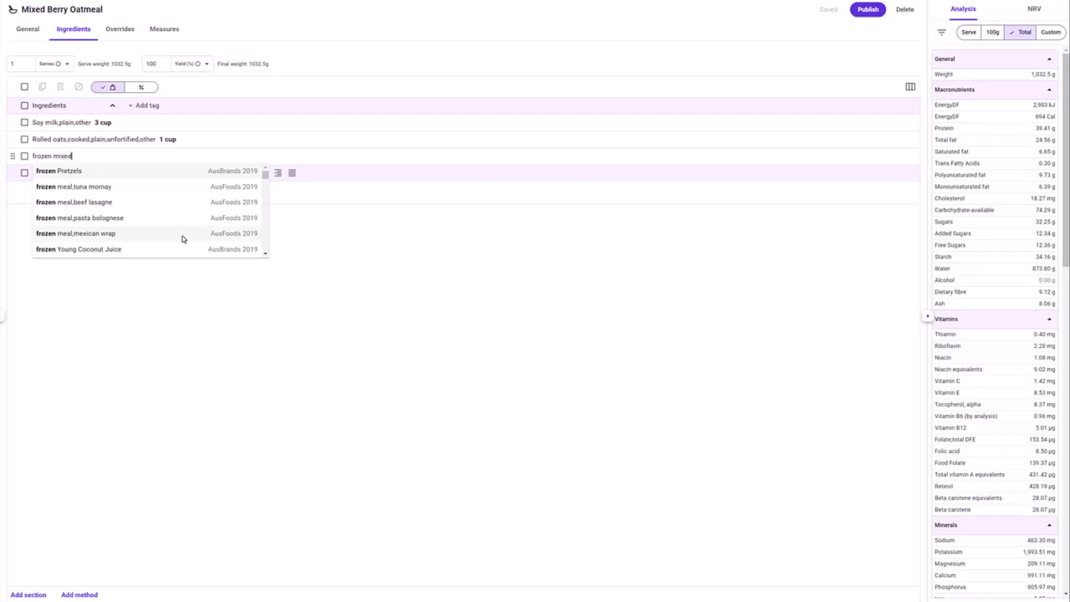
{"action": "type", "text": " ber"}
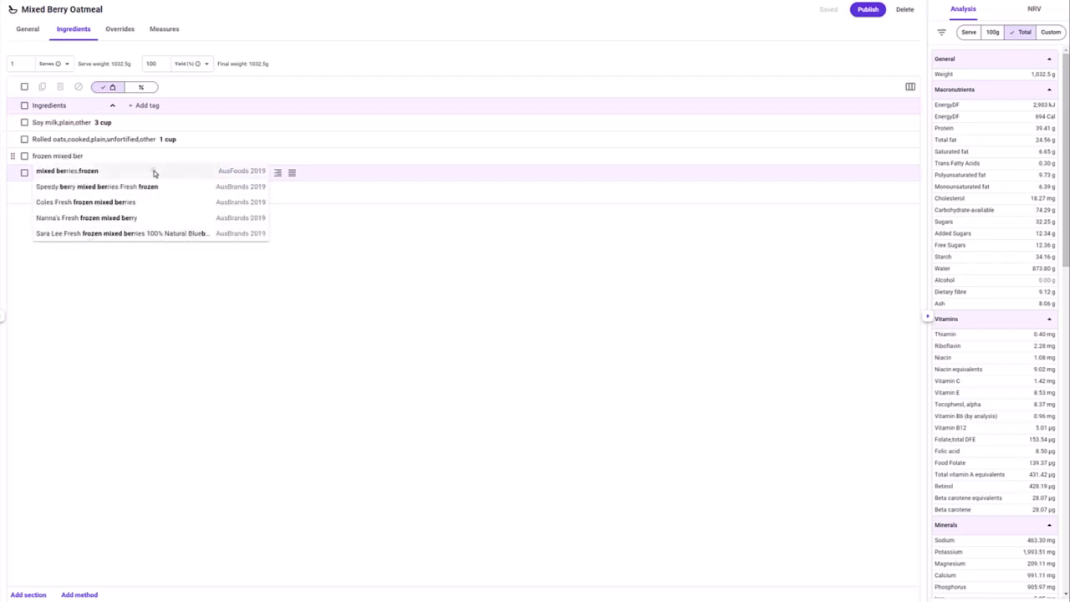
{"action": "left_click", "coordinate": [156, 172]}
{"action": "type", "text": "2"}
{"action": "left_click", "coordinate": [139, 248]}
Step: Add 2 tsp of "Spice,cinnamon" as the fourth ingredient
{"action": "type", "text": "cinnamon"}
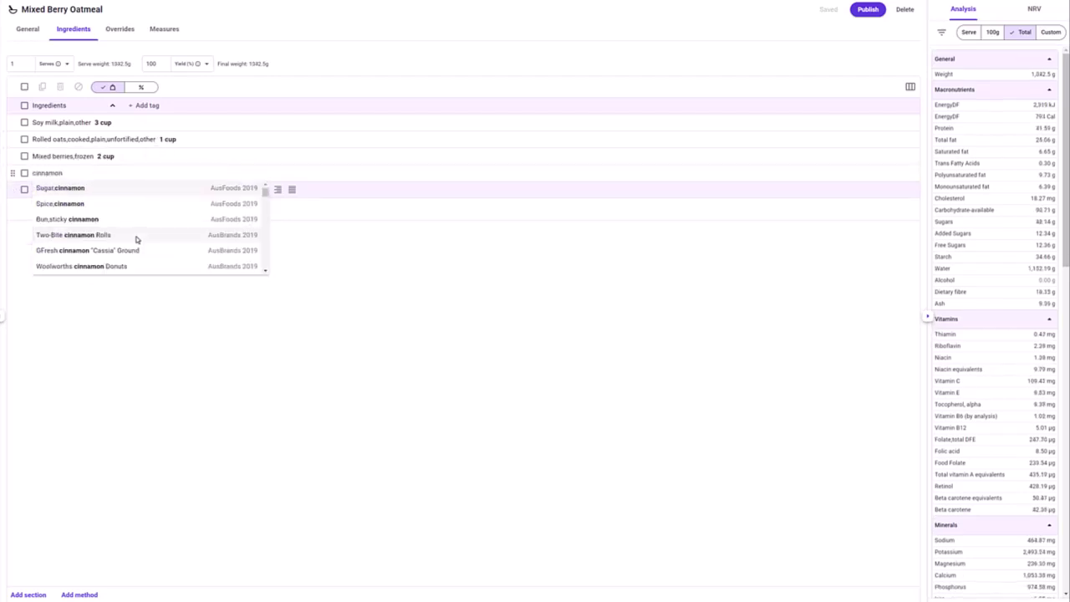
{"action": "left_click", "coordinate": [122, 204]}
{"action": "type", "text": "2"}
{"action": "left_click", "coordinate": [122, 205]}
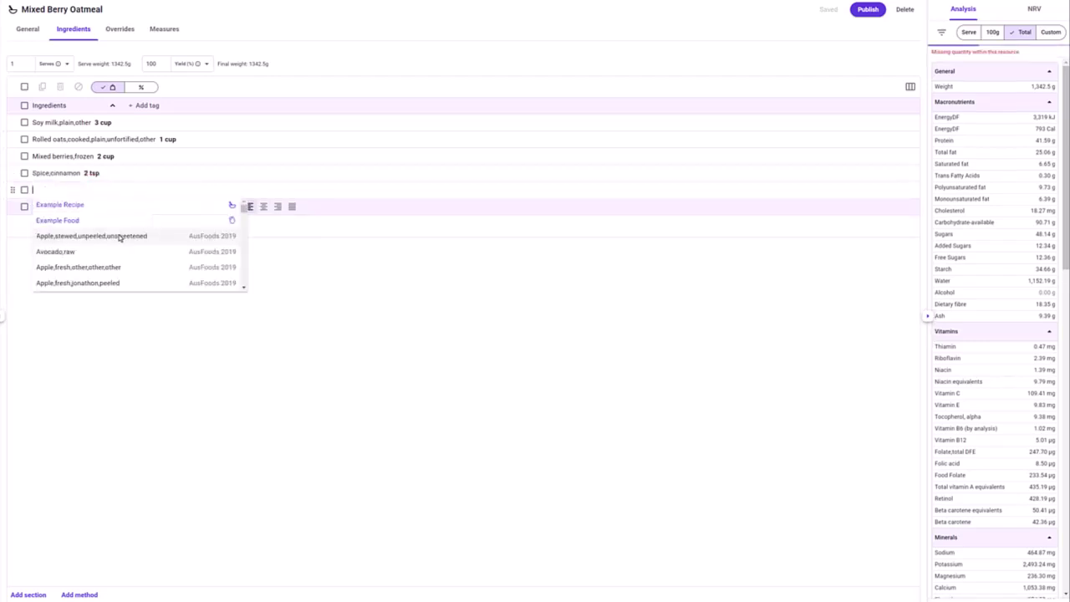
Step: Add 2 tb of "Seeds,chia,dried" as the fifth ingredient
{"action": "type", "text": "chia seed"}
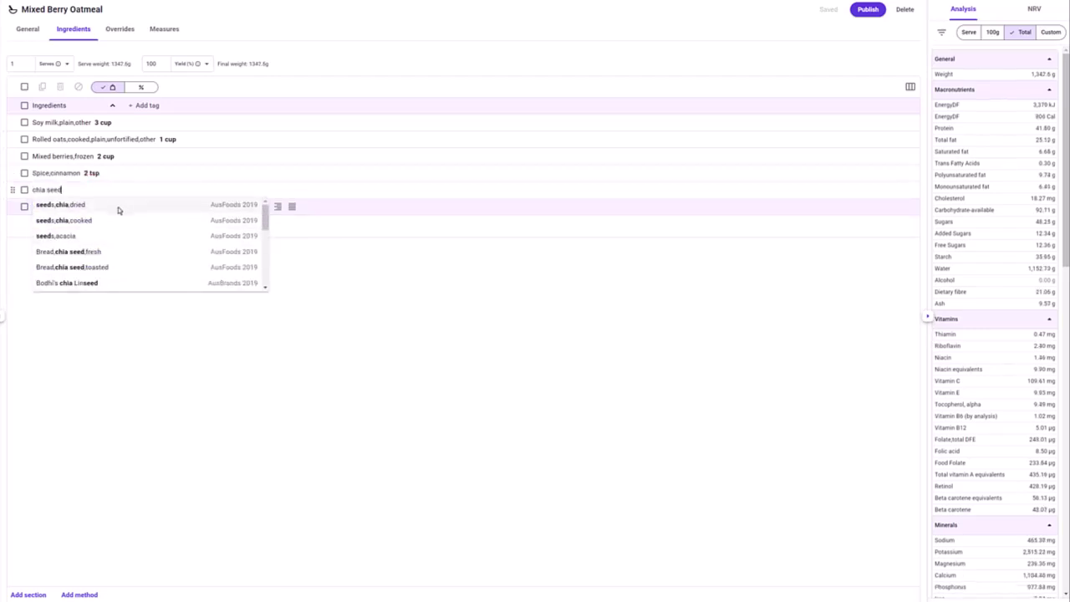
{"action": "left_click", "coordinate": [118, 206]}
{"action": "type", "text": "2"}
{"action": "left_click", "coordinate": [112, 267]}
Step: Add 1 medium "Banana,fresh,cavendish" as the sixth ingredient
{"action": "left_click", "coordinate": [110, 209]}
{"action": "type", "text": "banana"}
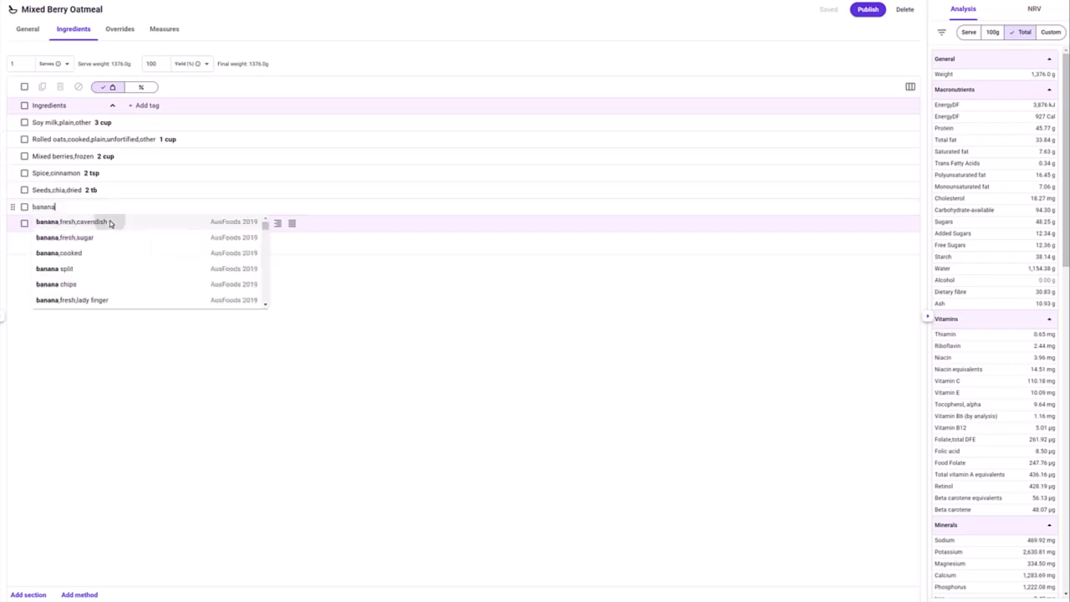
{"action": "left_click", "coordinate": [101, 222]}
{"action": "left_click", "coordinate": [125, 285]}
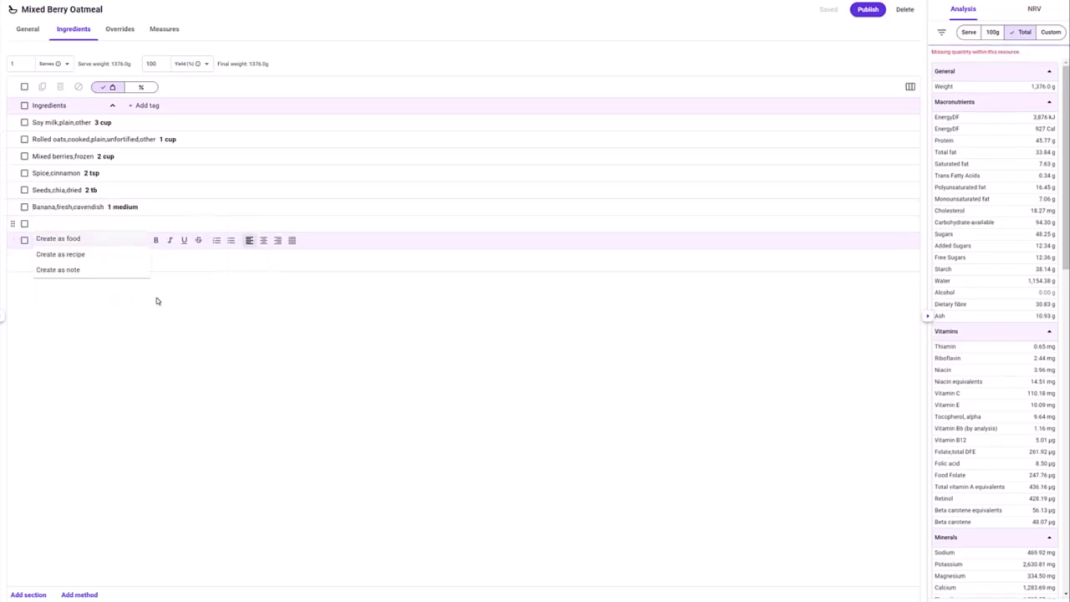
Step: Add the note "For topping" to both the chia seeds and the banana ingredients
{"action": "left_click", "coordinate": [127, 191]}
{"action": "type", "text": "For topping"}
{"action": "left_click", "coordinate": [160, 206]}
{"action": "type", "text": "For topping"}
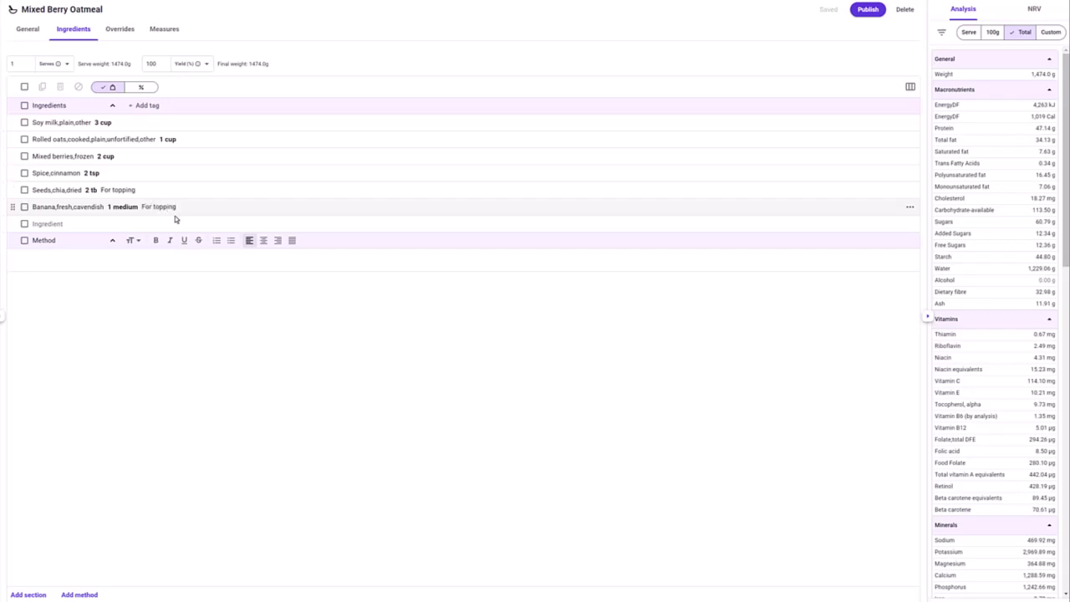
{"action": "key", "text": "Tab"}
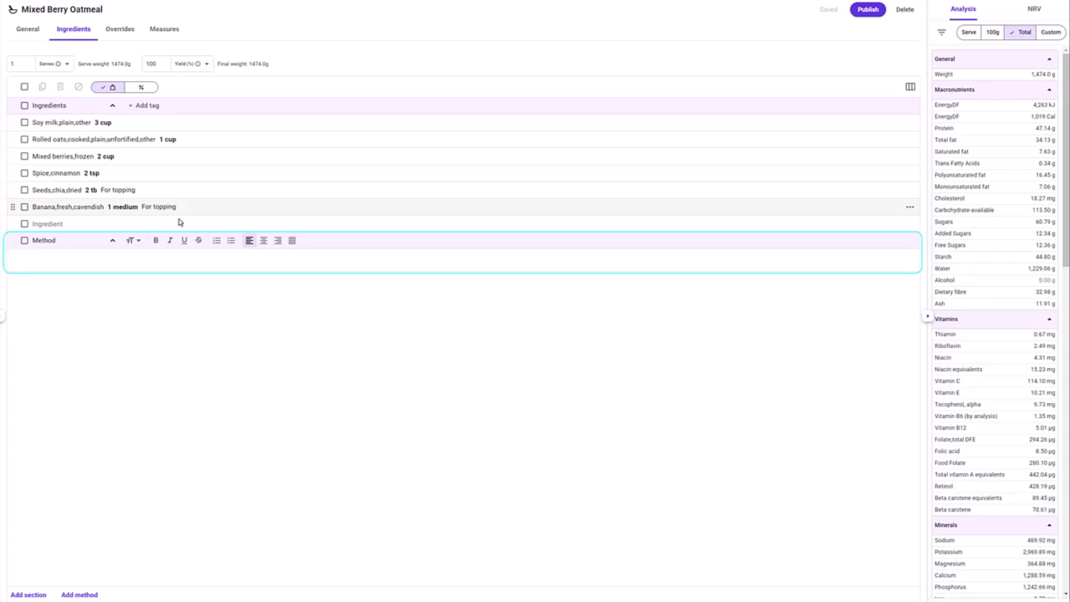
Step: Delete the empty Method section from the recipe
{"action": "left_click", "coordinate": [911, 243]}
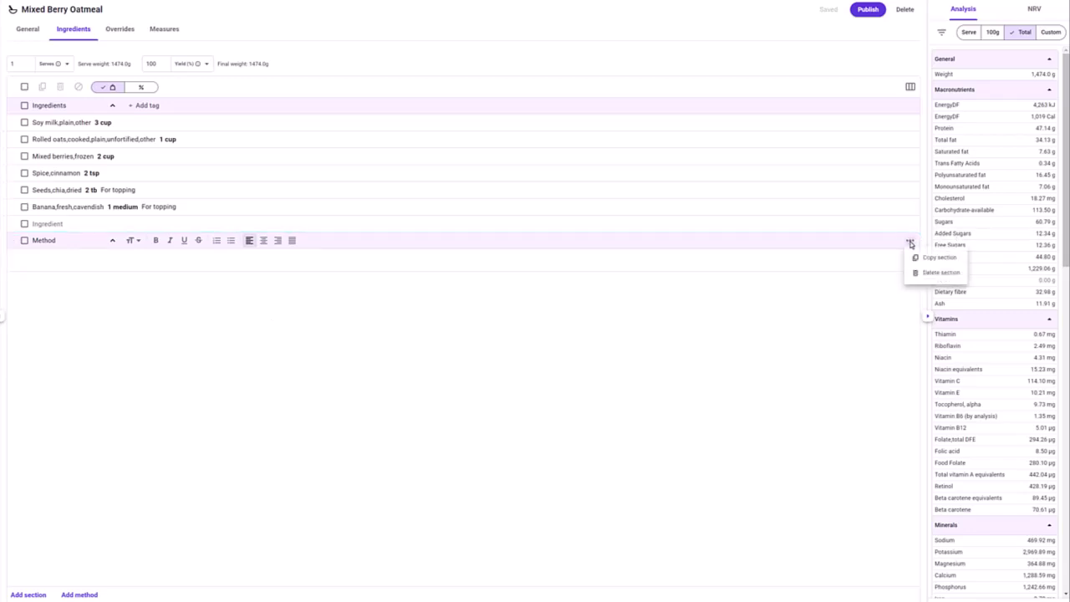
{"action": "left_click", "coordinate": [914, 271]}
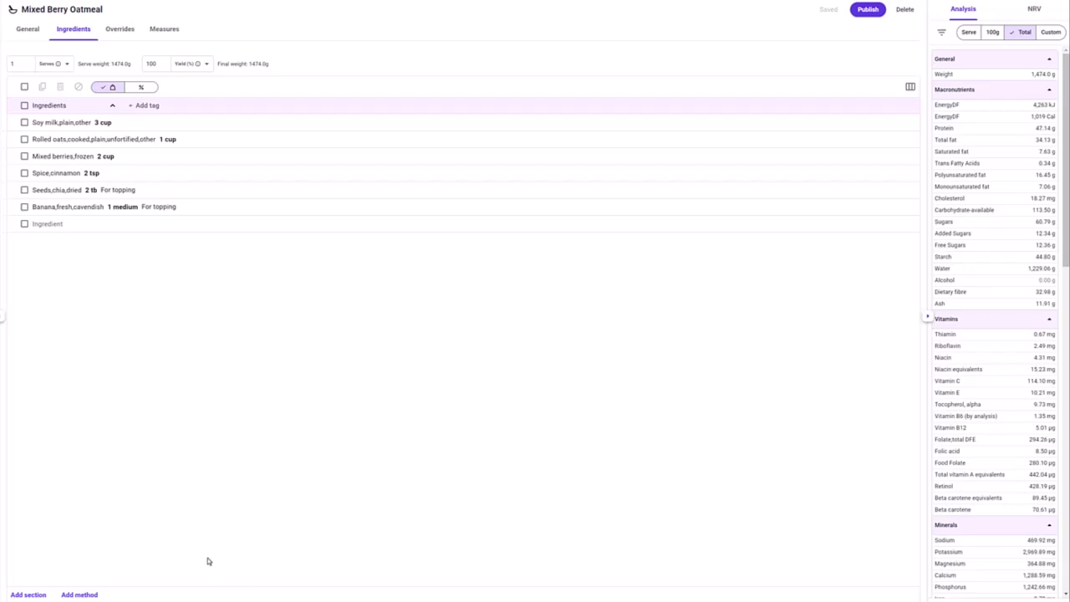
Step: Add a new ingredient section named "Example name" and a new method section below it
{"action": "left_click", "coordinate": [28, 595]}
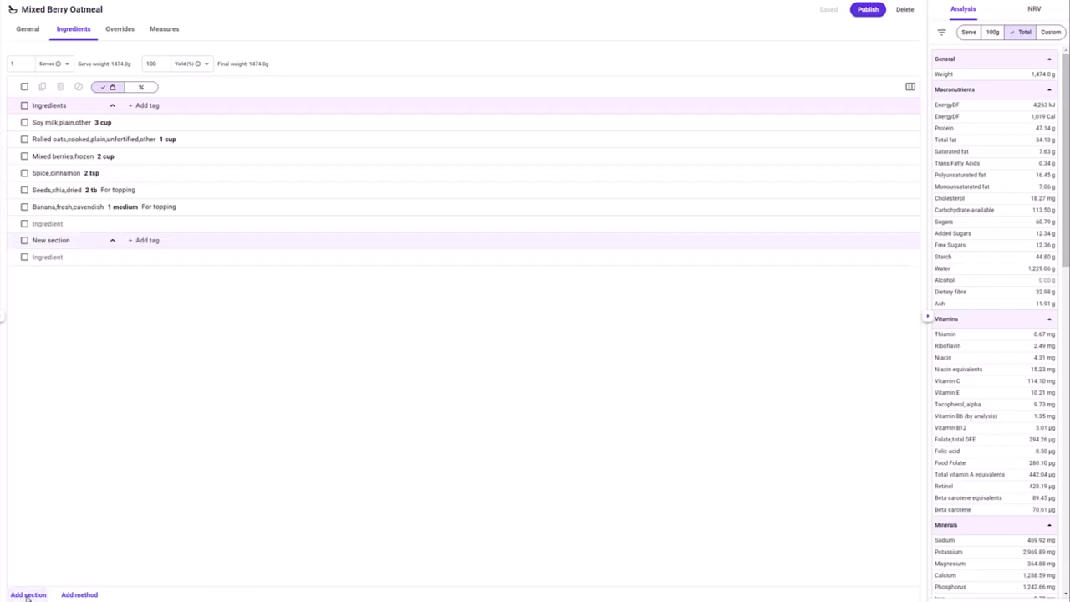
{"action": "left_click", "coordinate": [65, 242]}
{"action": "type", "text": "Example name"}
{"action": "left_click", "coordinate": [81, 593]}
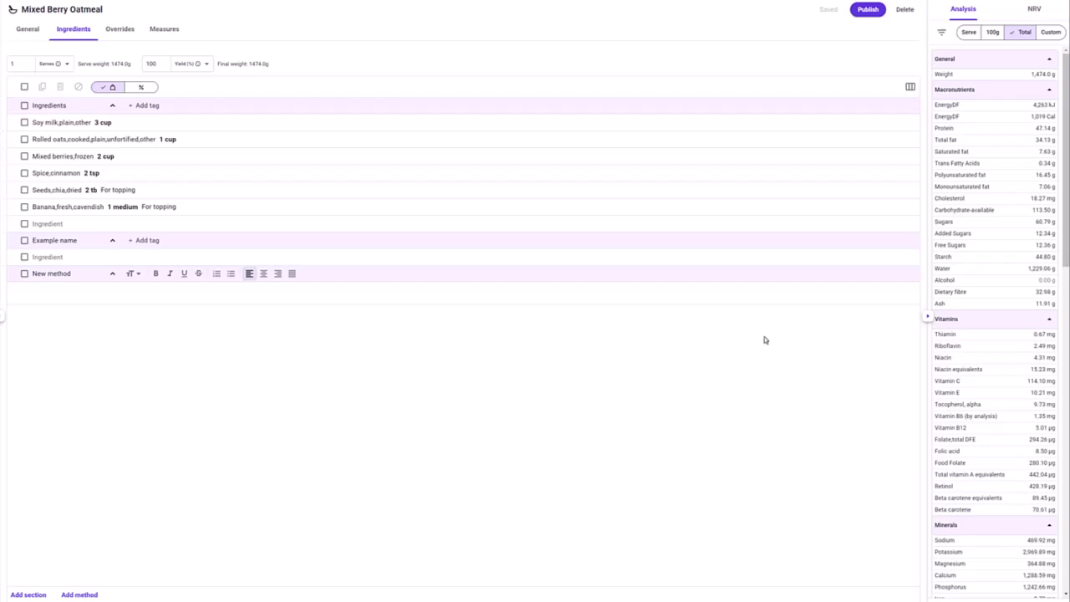
Step: Delete the "Example name" section and the new method section
{"action": "left_click", "coordinate": [910, 242]}
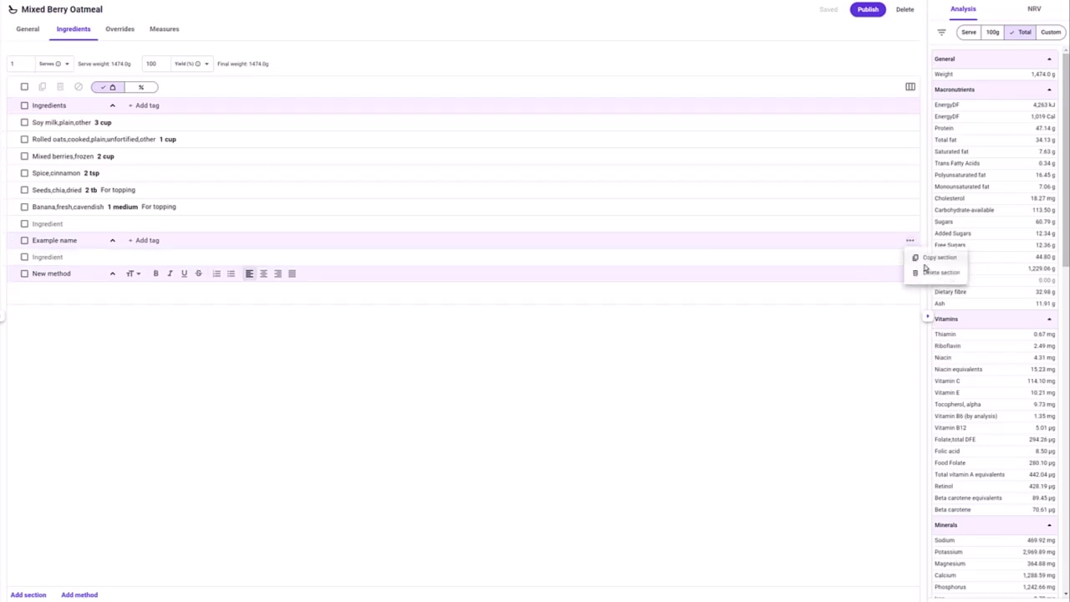
{"action": "left_click", "coordinate": [927, 271]}
{"action": "left_click", "coordinate": [910, 241]}
{"action": "left_click", "coordinate": [925, 272]}
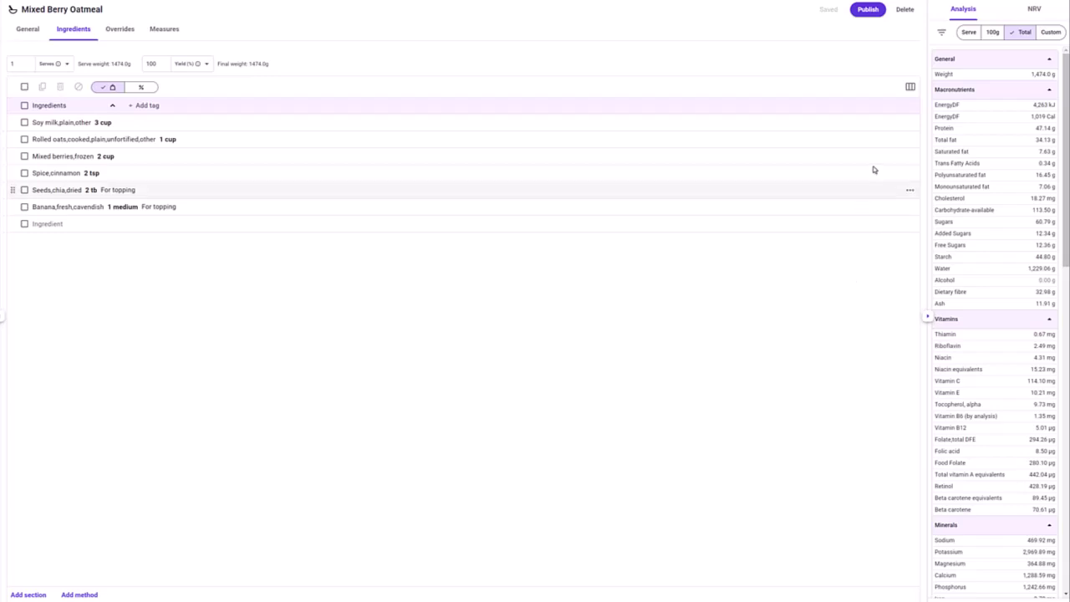
Step: Set the retention factor for "Soy milk,plain,other" to the MILK group with the cooking process "Heated approx 30min"
{"action": "left_click", "coordinate": [910, 124]}
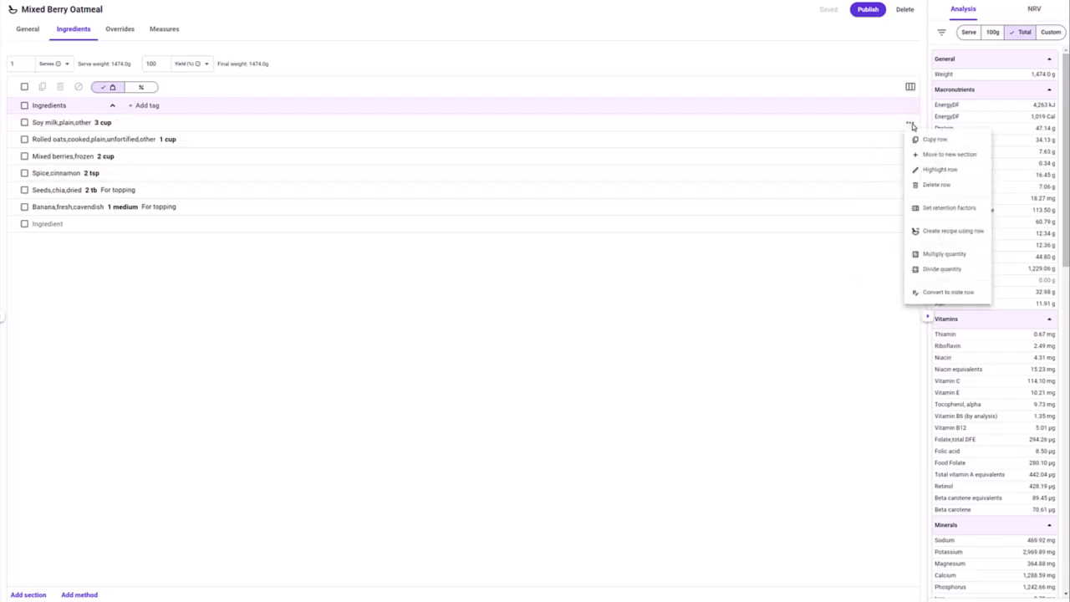
{"action": "left_click", "coordinate": [935, 207]}
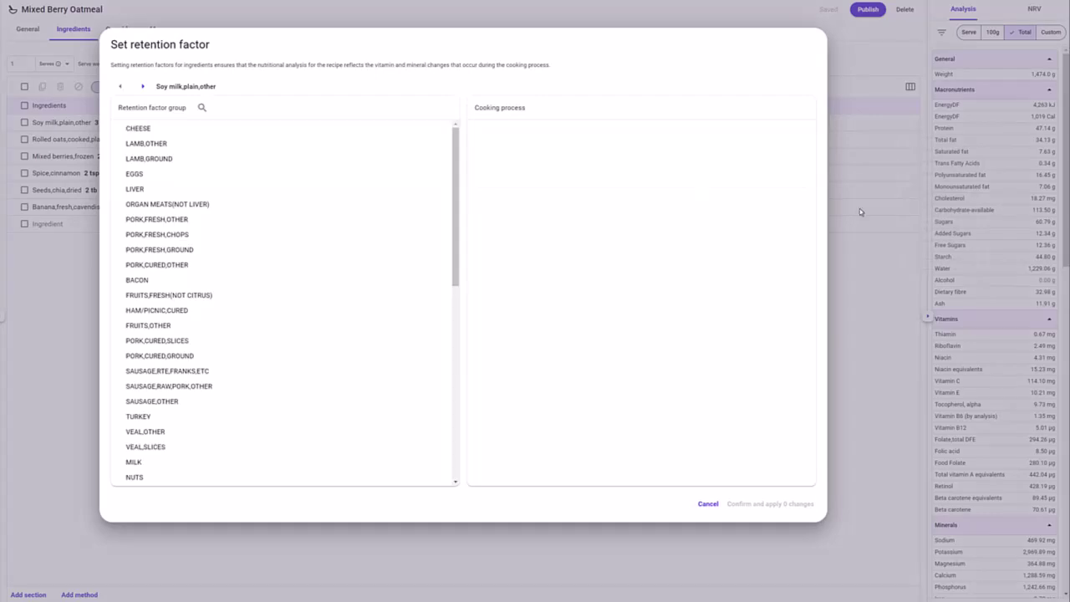
{"action": "left_click", "coordinate": [203, 110]}
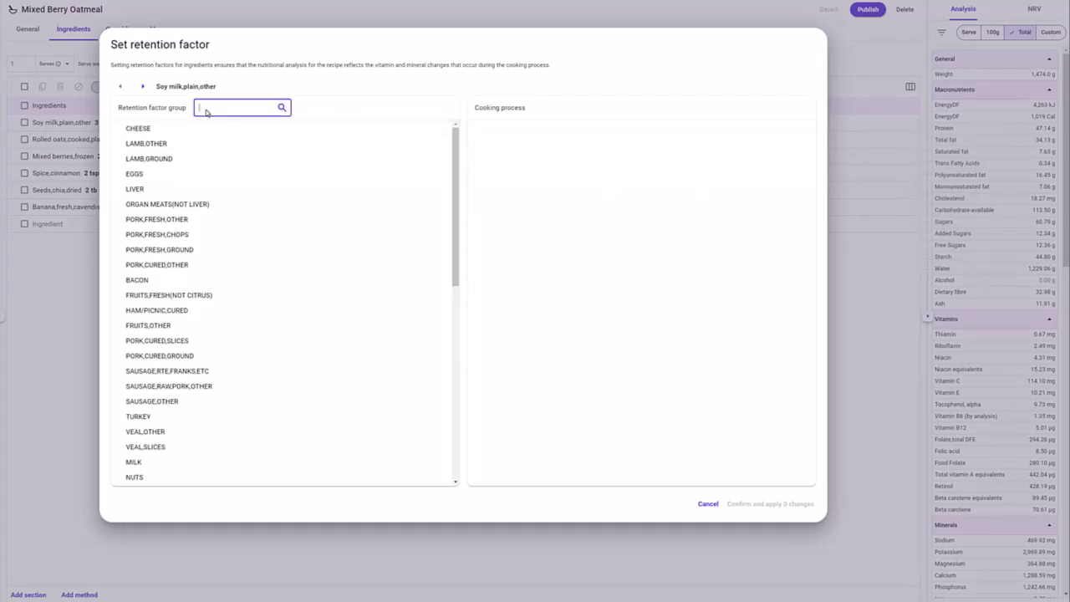
{"action": "type", "text": "milk"}
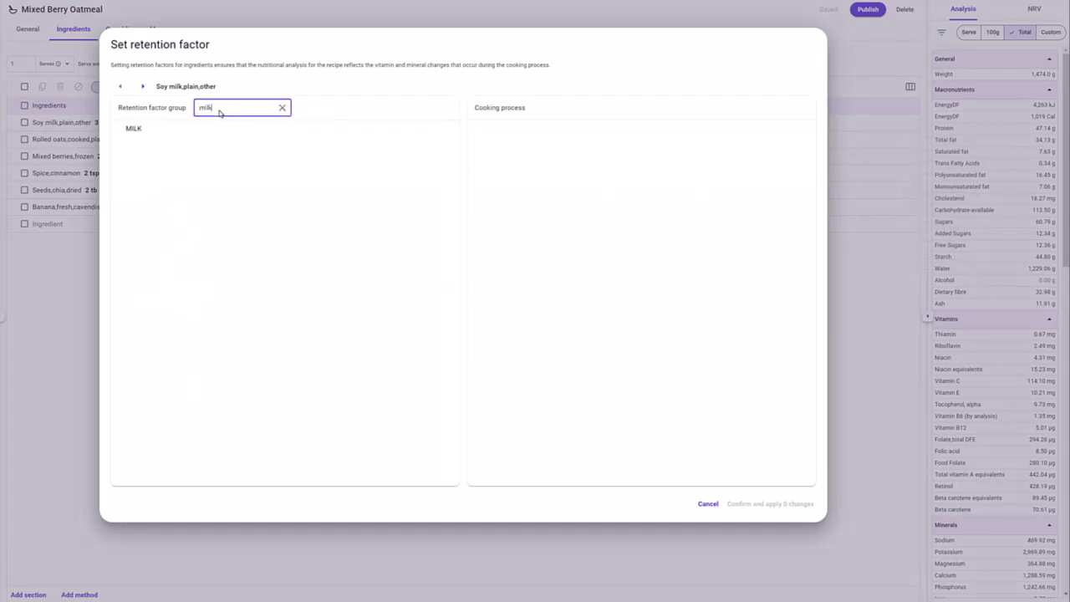
{"action": "left_click", "coordinate": [220, 127]}
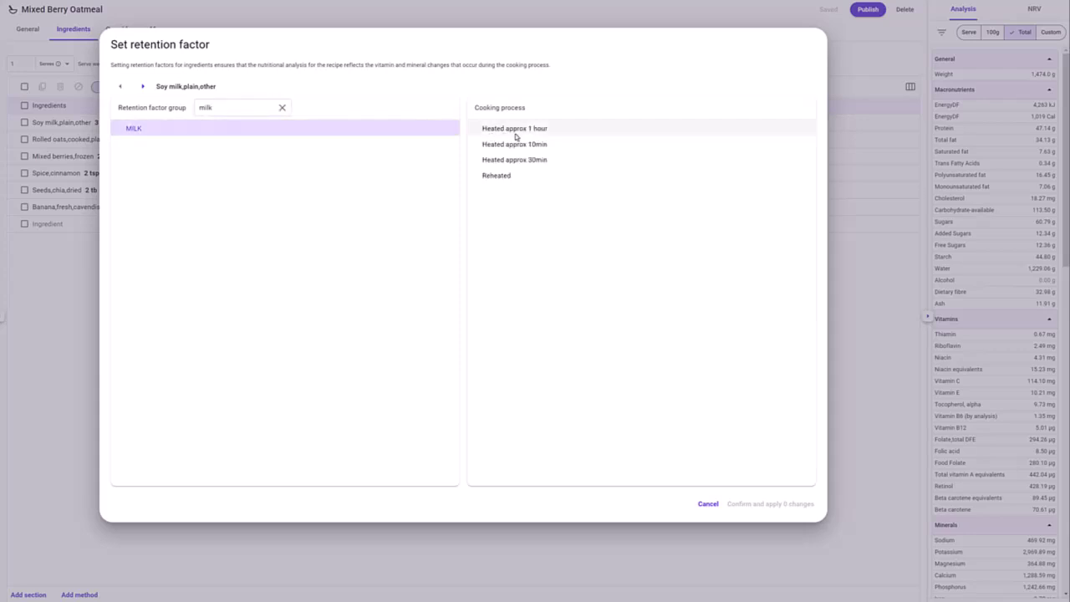
{"action": "left_click", "coordinate": [528, 161]}
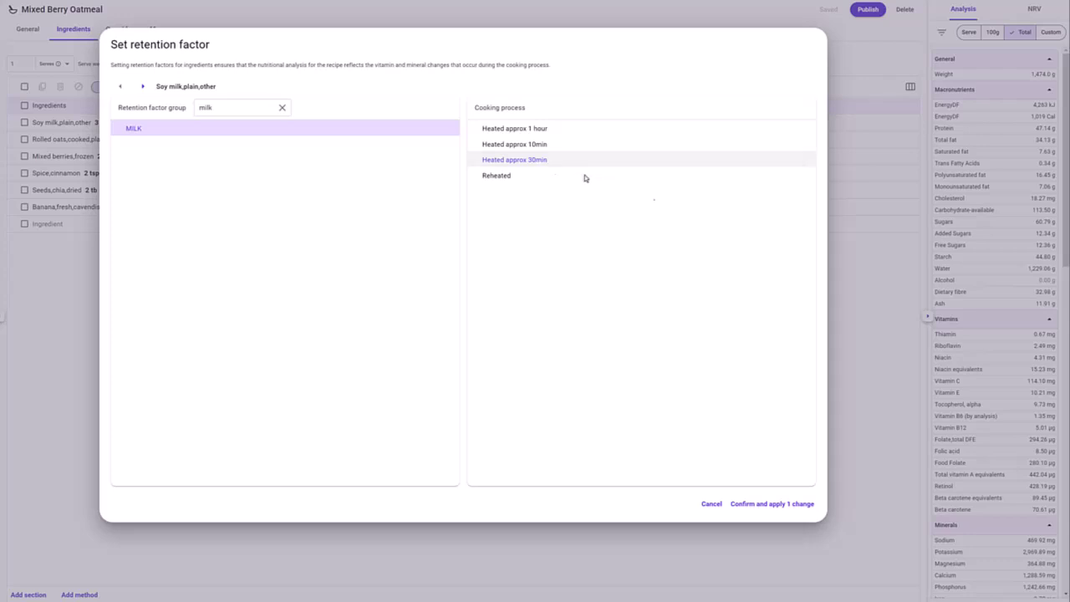
Step: Set the retention factor for the rolled oats to OATMEAL,REGULAR/QUICK with the cooking process "Cooked"
{"action": "left_click", "coordinate": [143, 87]}
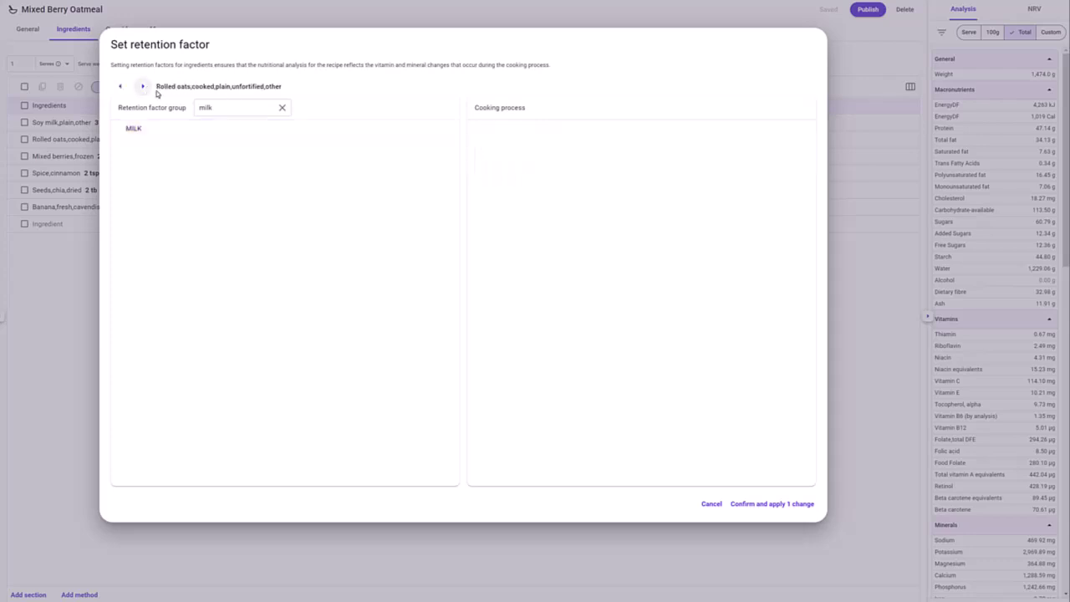
{"action": "left_click", "coordinate": [282, 107]}
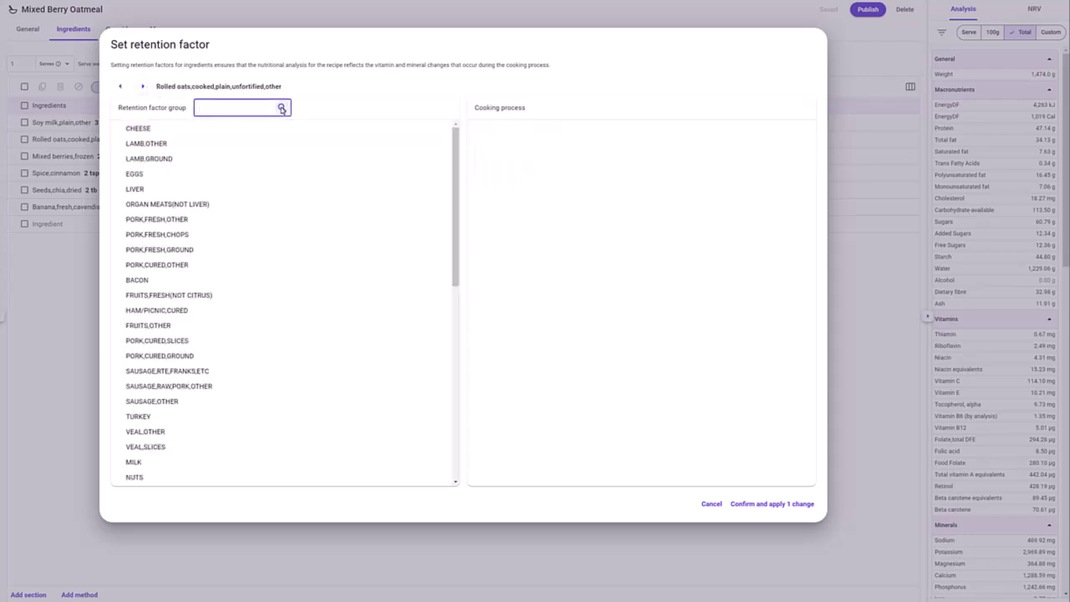
{"action": "type", "text": "oa"}
{"action": "left_click", "coordinate": [276, 144]}
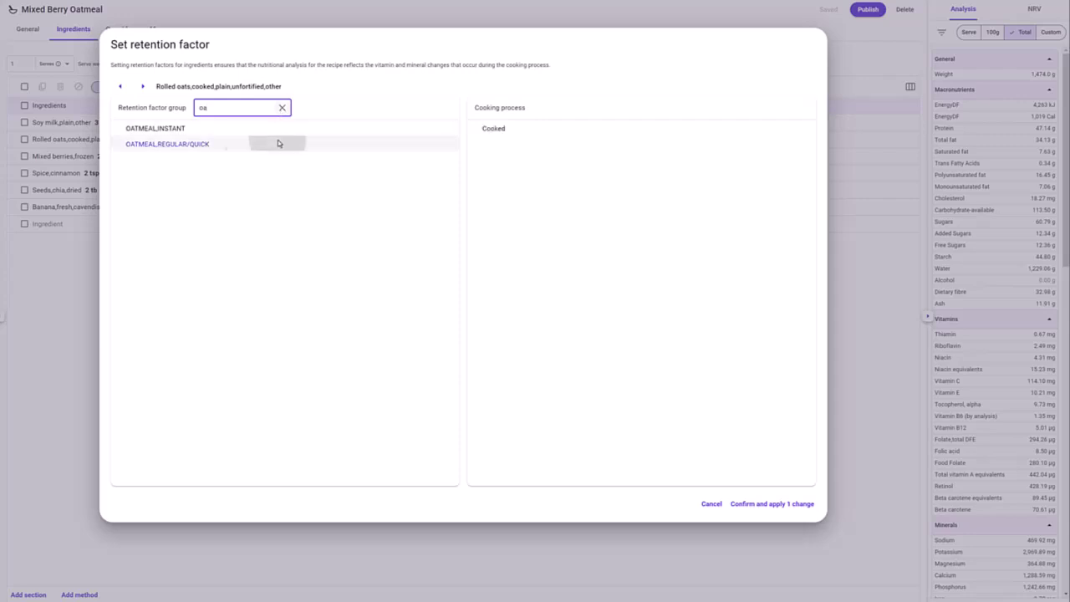
{"action": "left_click", "coordinate": [509, 131]}
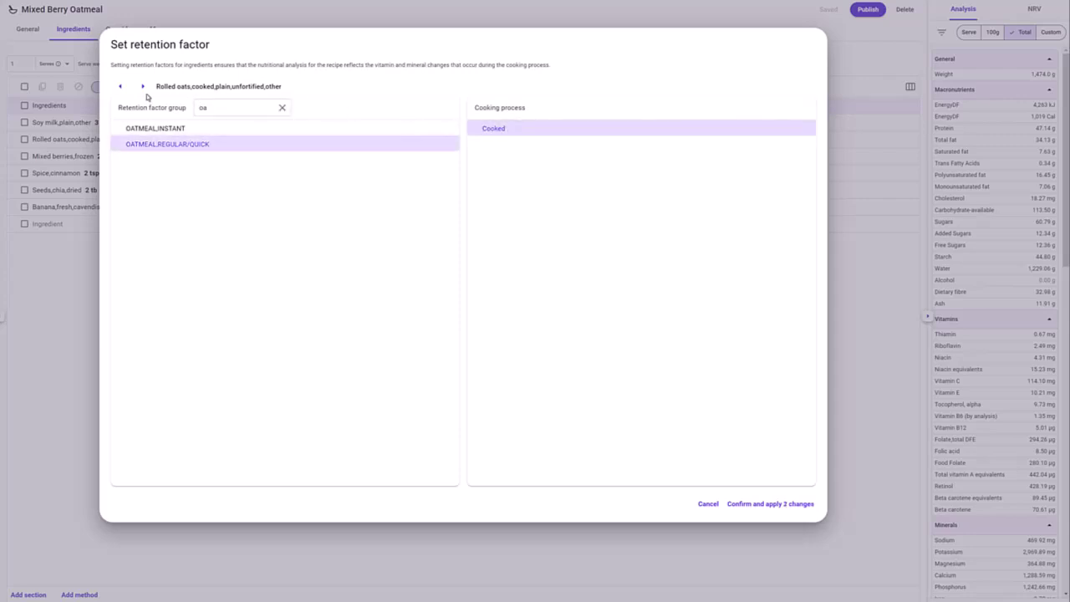
Step: Set the frozen mixed berries' retention factor to FRUITS,FRESH(NOT CITRUS) with the process "Reheated", and apply all retention factor changes
{"action": "left_click", "coordinate": [143, 87]}
{"action": "left_click", "coordinate": [282, 108]}
{"action": "type", "text": "fruit"}
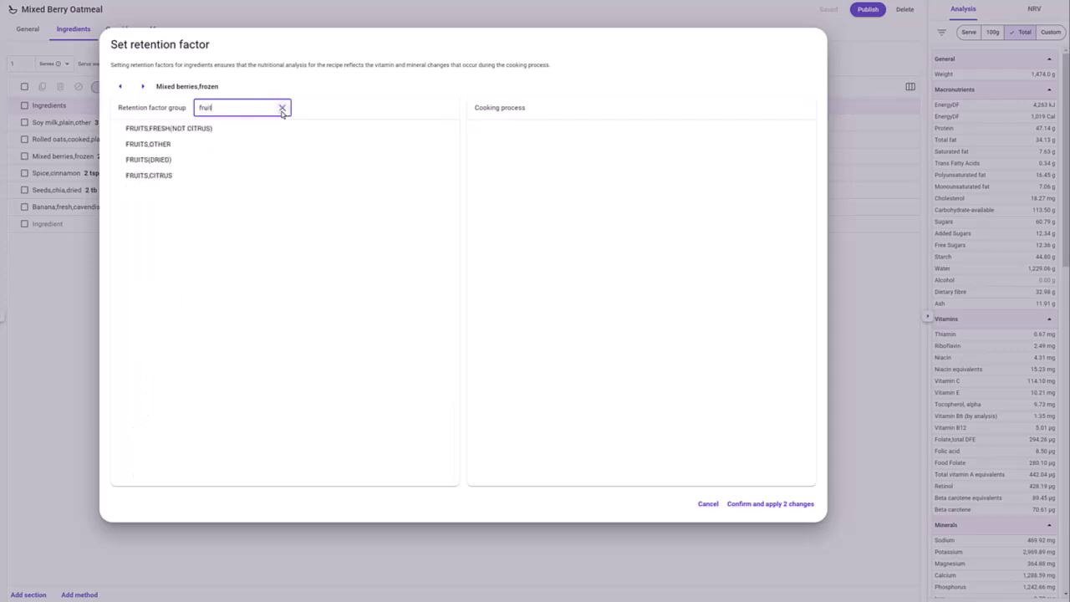
{"action": "left_click", "coordinate": [271, 126]}
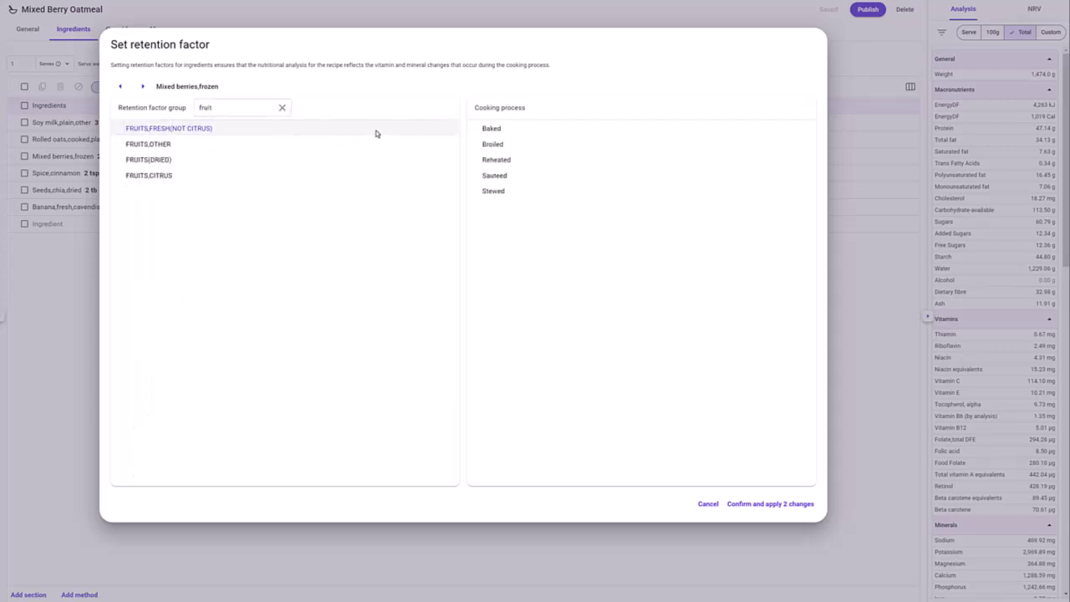
{"action": "left_click", "coordinate": [495, 160]}
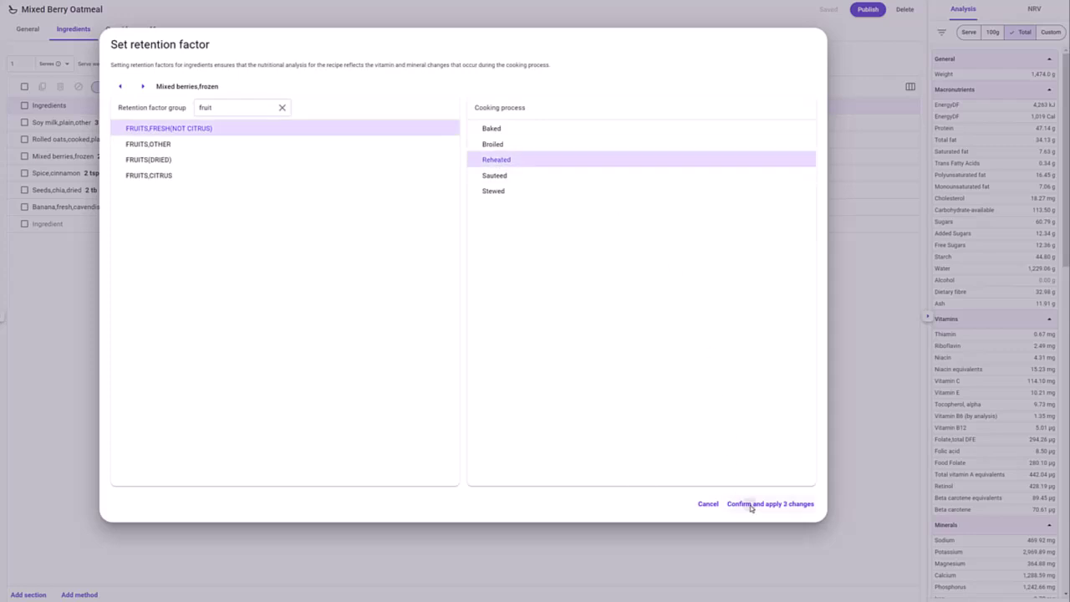
{"action": "left_click", "coordinate": [751, 504]}
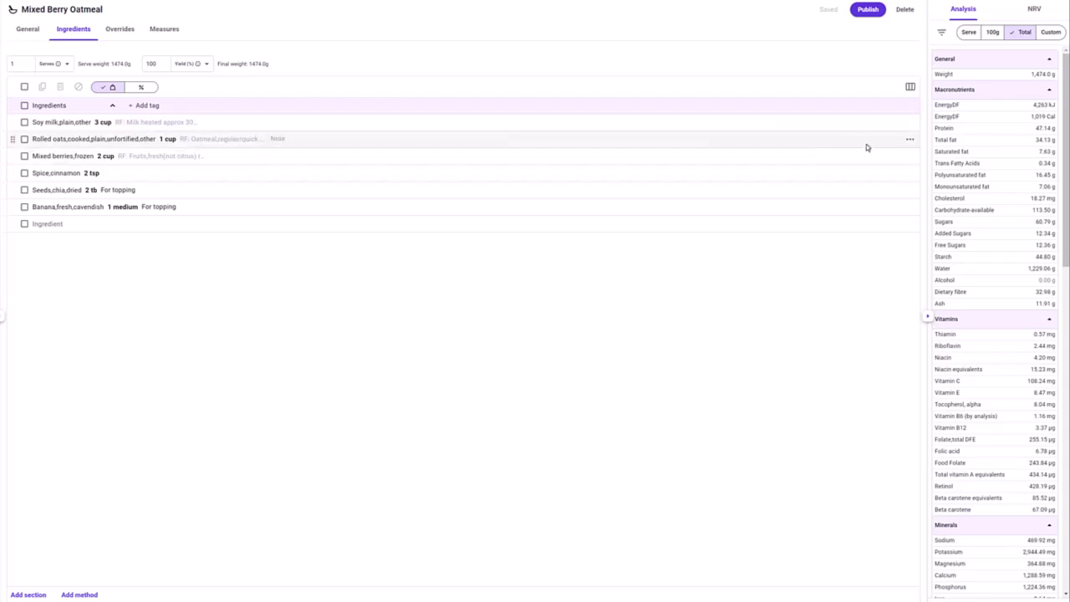
Step: Duplicate the rolled oats row between the original and the mixed berries, and move the duplicate to a new section
{"action": "left_click", "coordinate": [910, 140]}
{"action": "left_click", "coordinate": [929, 157]}
{"action": "left_click", "coordinate": [911, 158]}
{"action": "mouse_move", "coordinate": [927, 173]}
{"action": "left_click", "coordinate": [1022, 179]}
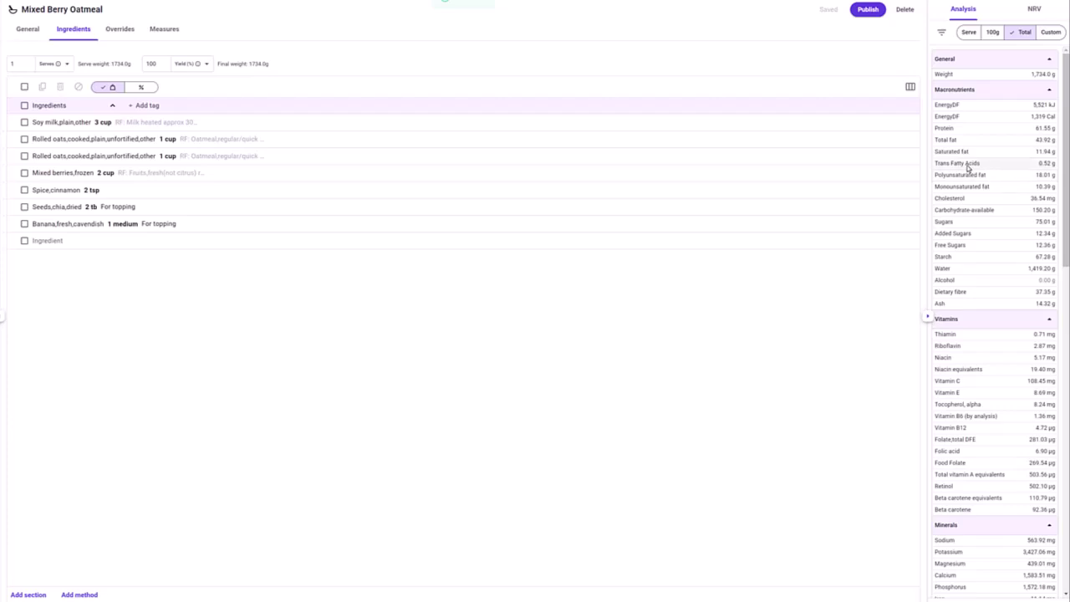
{"action": "left_click", "coordinate": [911, 159]}
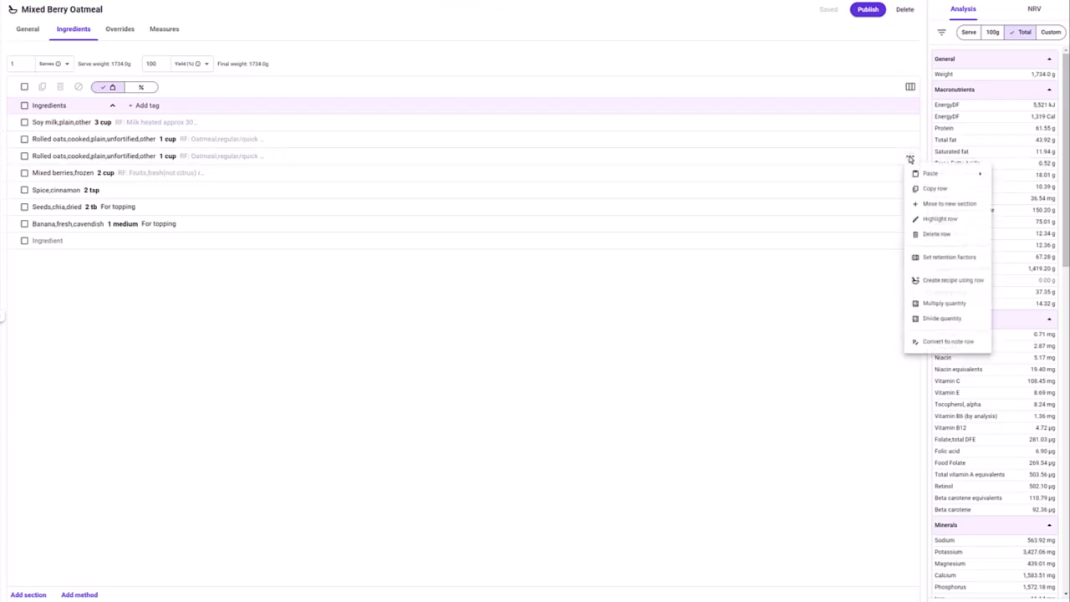
{"action": "left_click", "coordinate": [938, 204]}
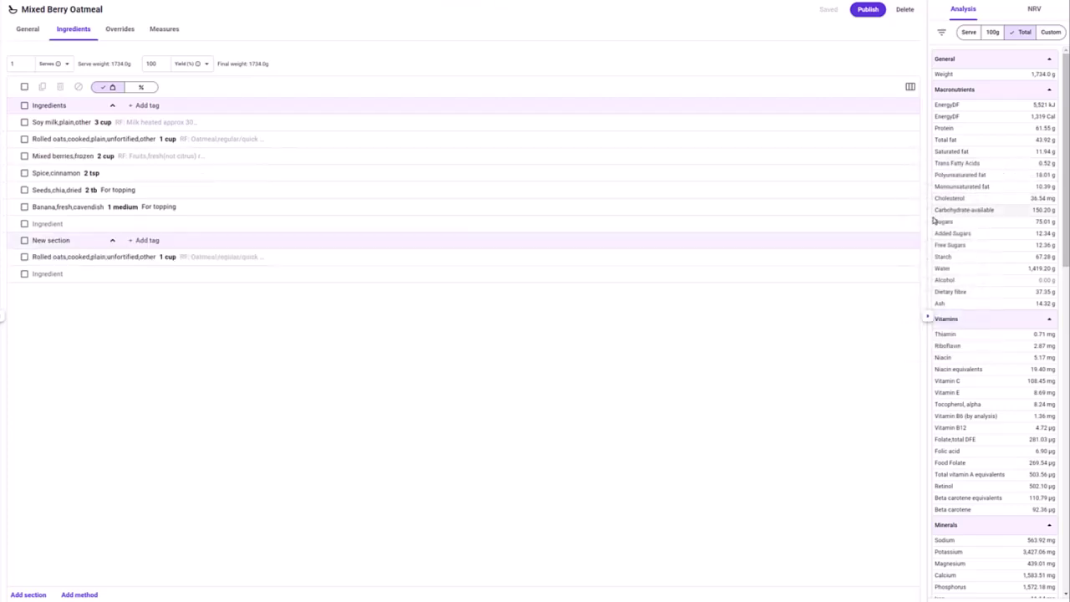
Step: Highlight the duplicated rolled oats row in the new section and delete it
{"action": "left_click", "coordinate": [910, 257]}
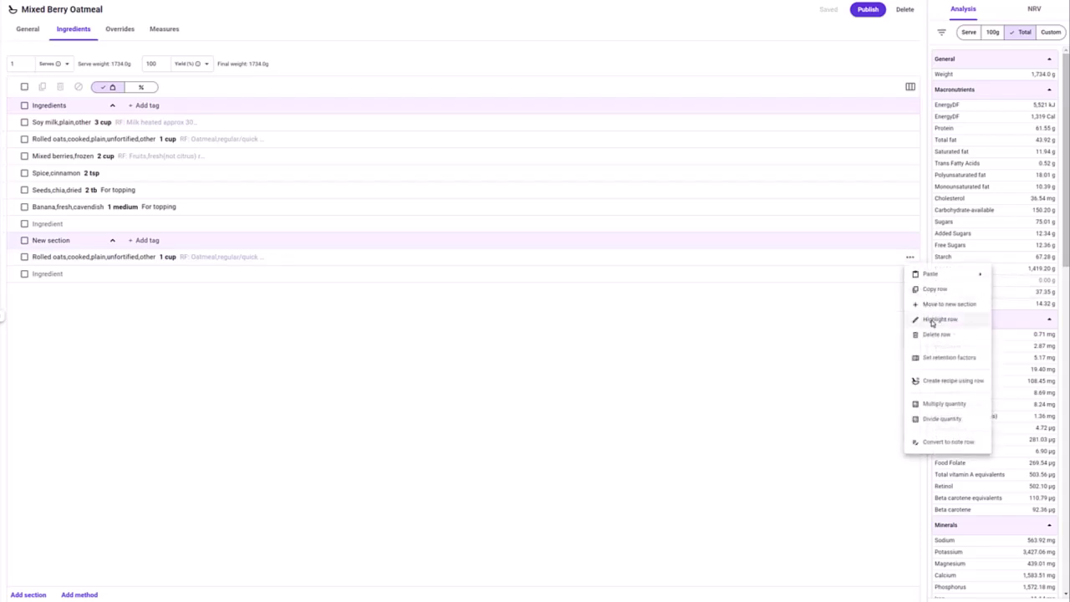
{"action": "left_click", "coordinate": [932, 319]}
{"action": "left_click", "coordinate": [910, 258]}
{"action": "left_click", "coordinate": [930, 335]}
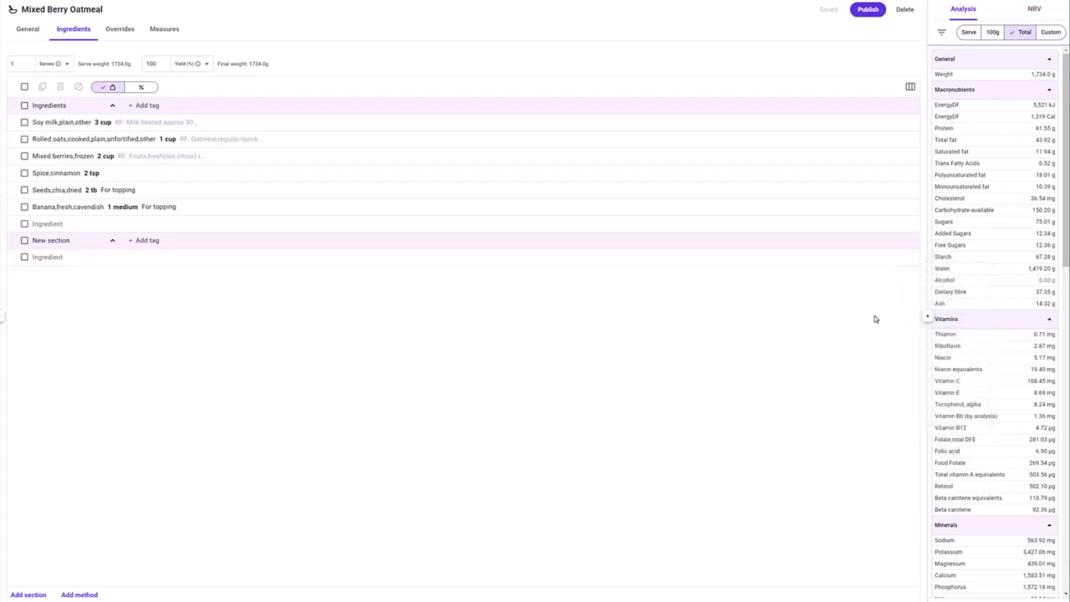
Step: Create and publish a new recipe named "Example" from the banana row
{"action": "left_click", "coordinate": [910, 208]}
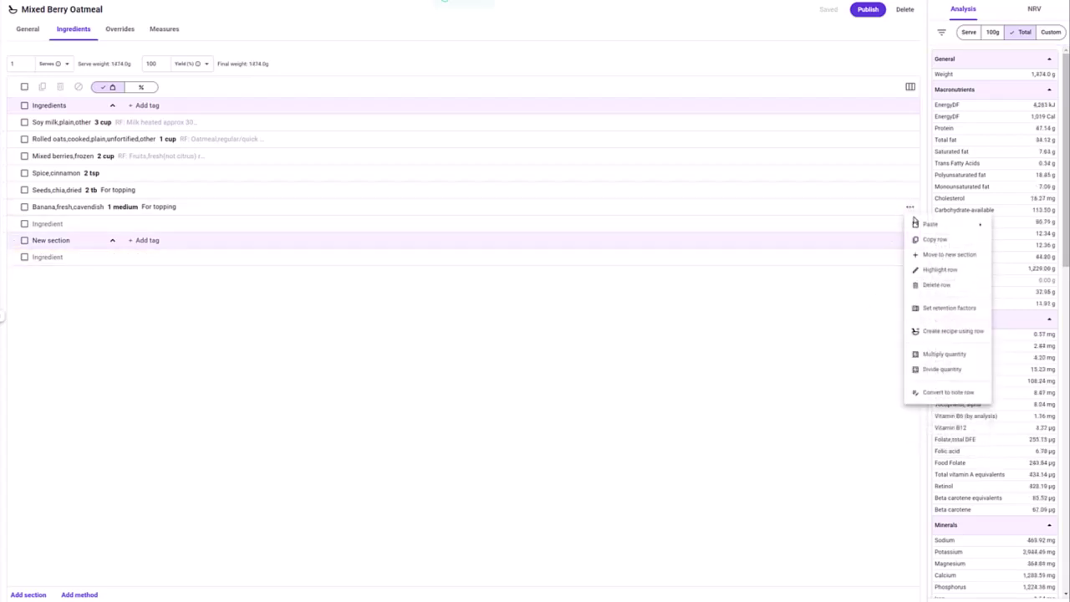
{"action": "left_click", "coordinate": [933, 330]}
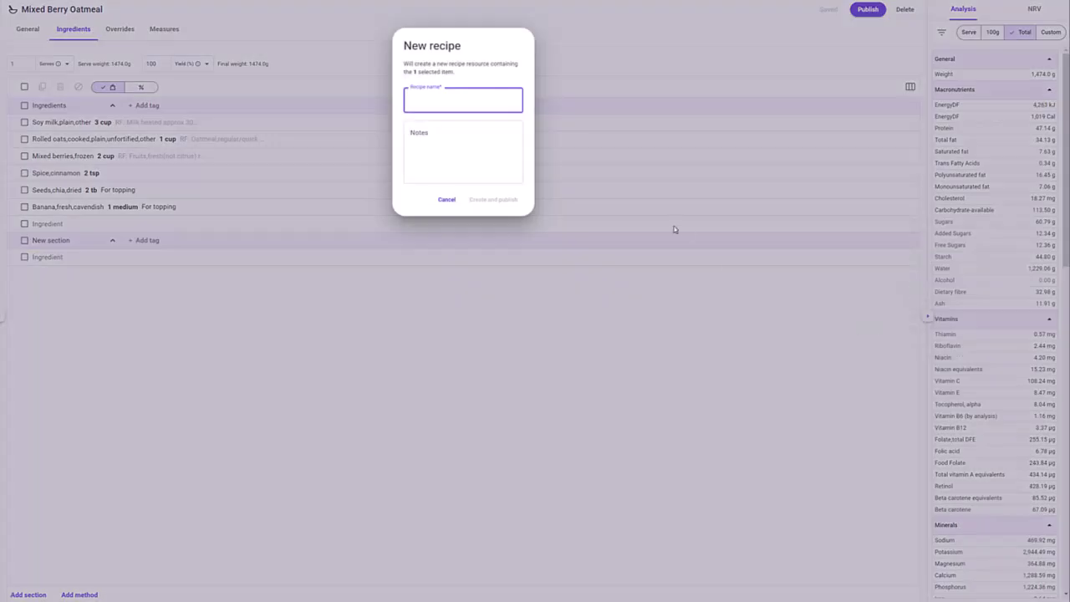
{"action": "type", "text": "Example"}
{"action": "left_click", "coordinate": [512, 199]}
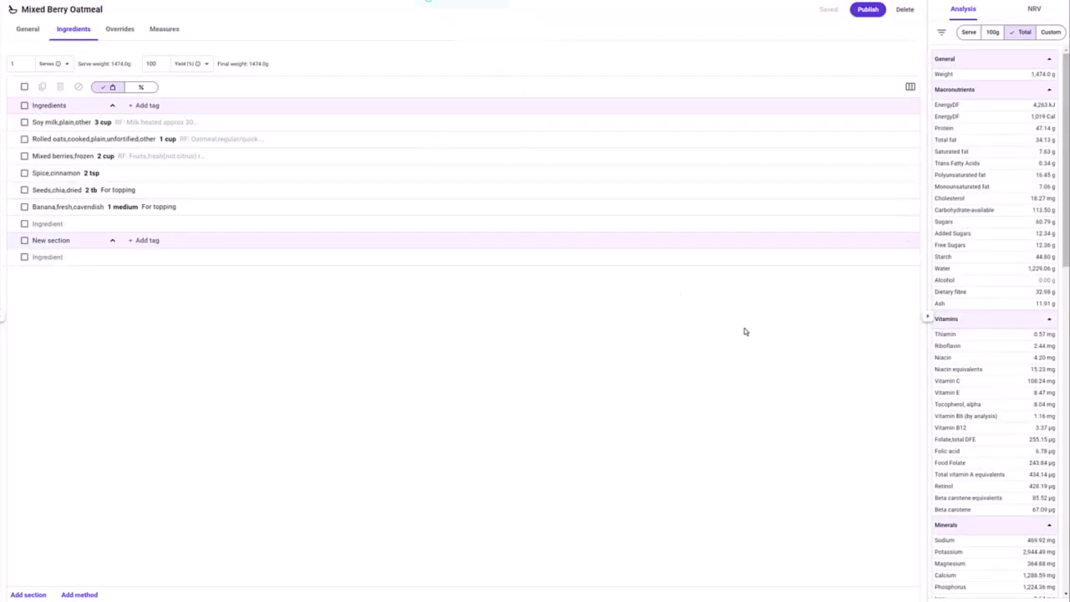
Step: Multiply the quantity of "Spice,cinnamon" by a factor of 2
{"action": "left_click", "coordinate": [911, 173]}
{"action": "left_click", "coordinate": [944, 321]}
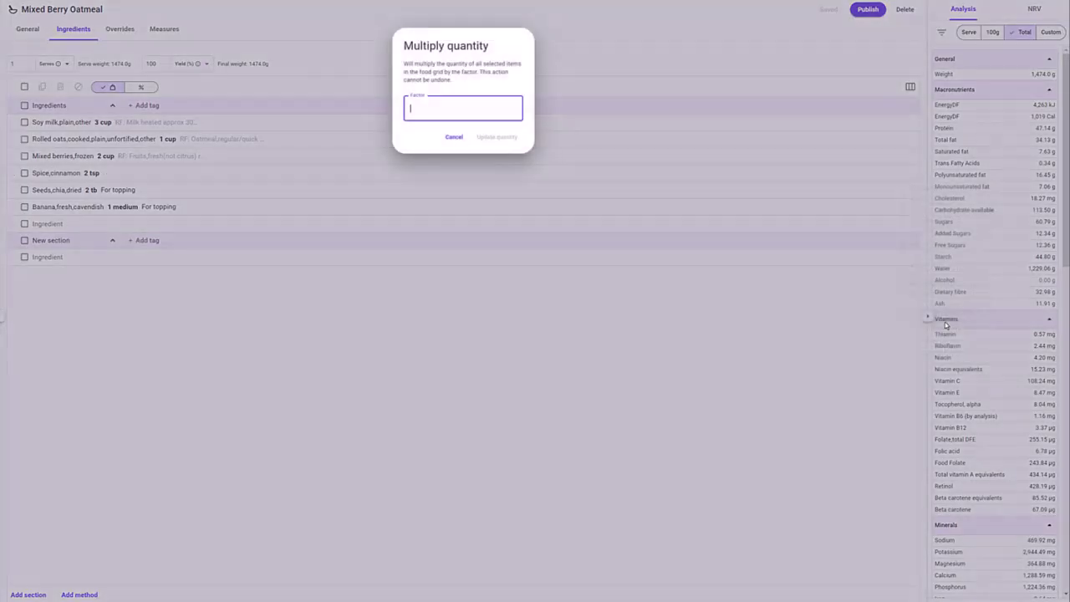
{"action": "type", "text": "2"}
{"action": "left_click", "coordinate": [511, 138]}
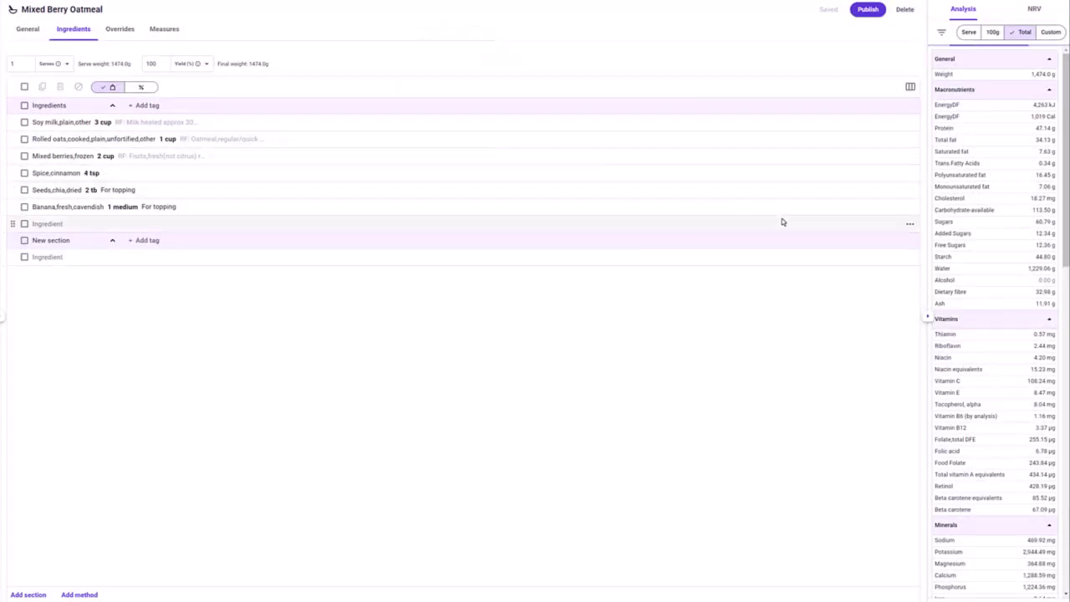
Step: Divide the quantity of "Spice,cinnamon" by 2
{"action": "left_click", "coordinate": [911, 173]}
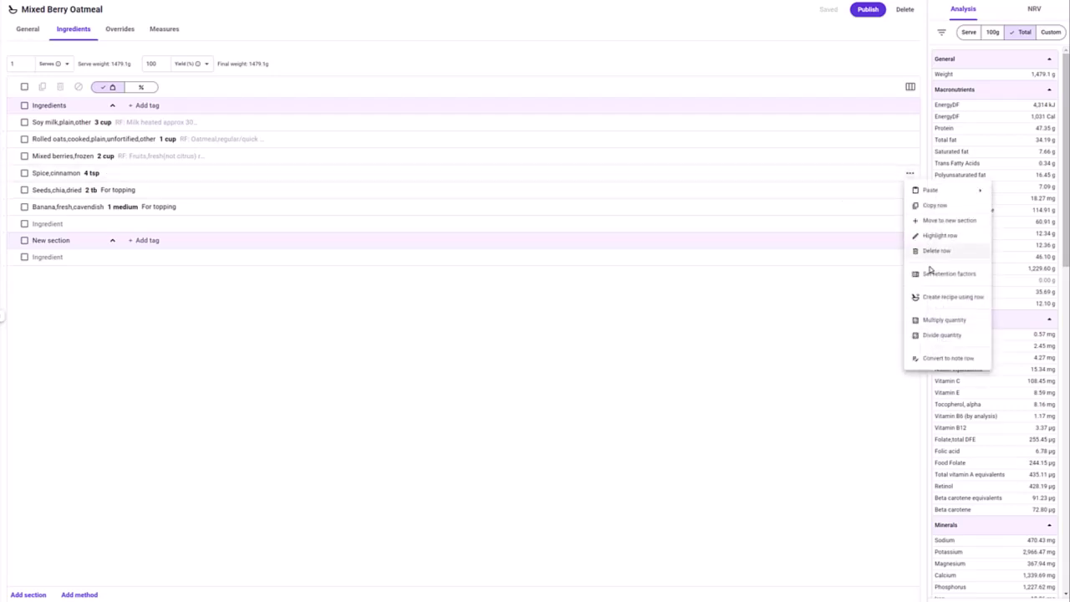
{"action": "left_click", "coordinate": [933, 335]}
{"action": "type", "text": "2"}
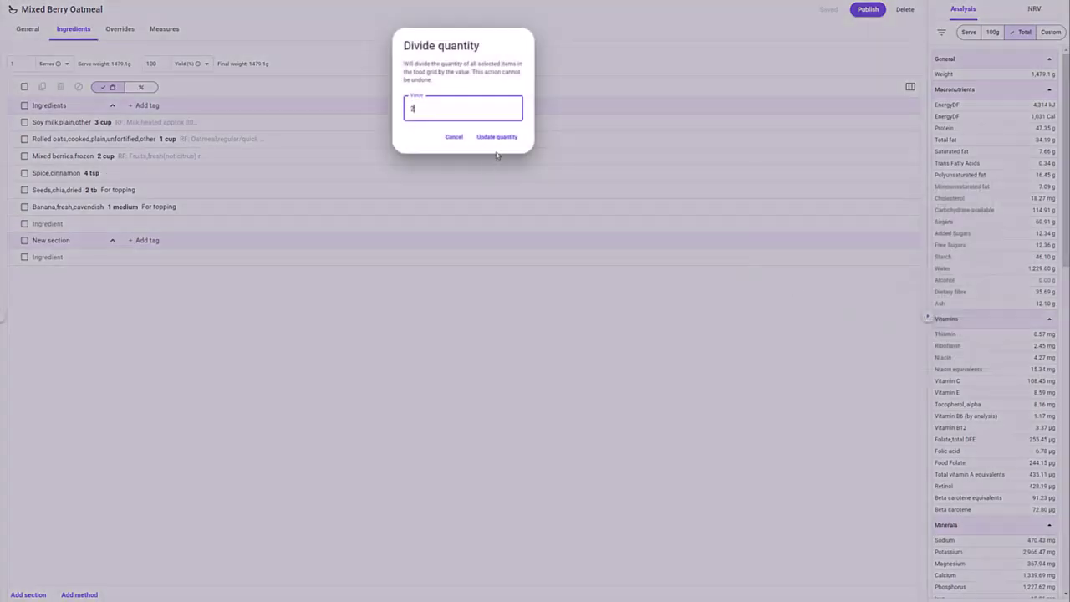
{"action": "left_click", "coordinate": [503, 138]}
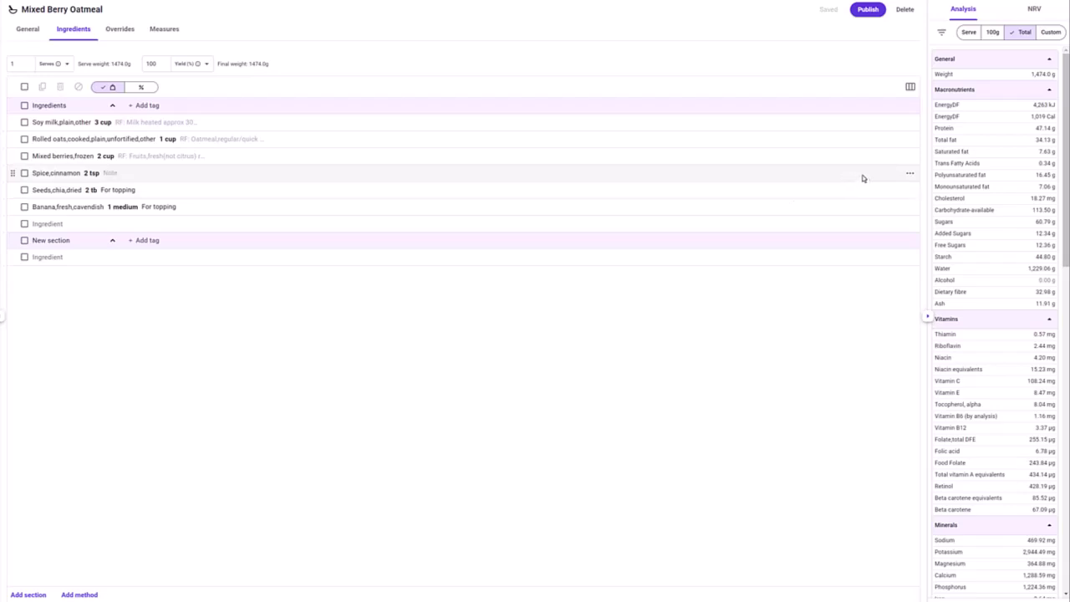
Step: Convert the "Spice,cinnamon" ingredient row to a note row
{"action": "left_click", "coordinate": [912, 174]}
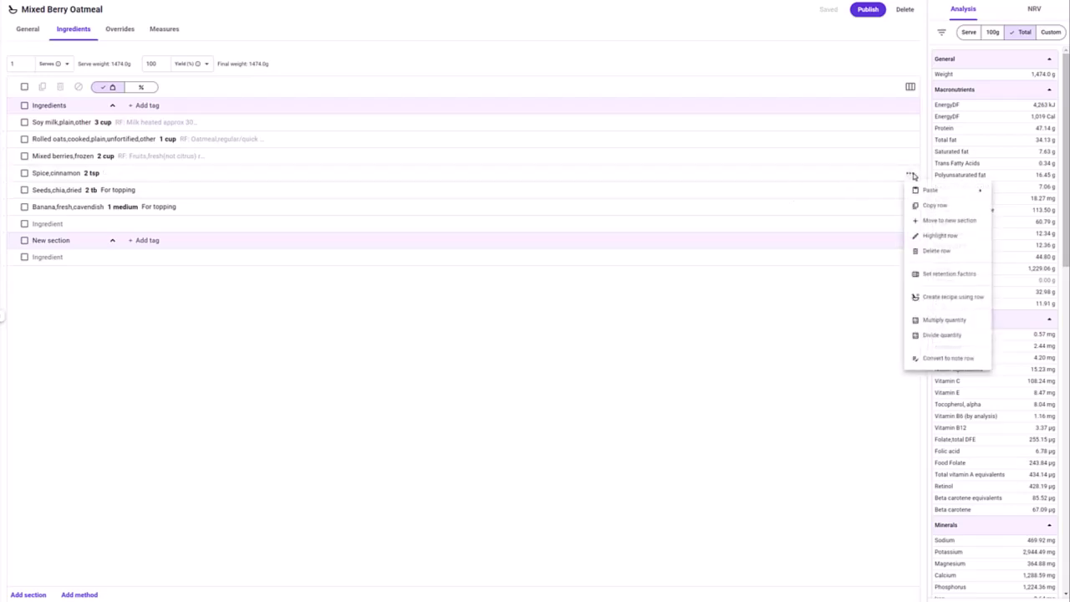
{"action": "left_click", "coordinate": [936, 360]}
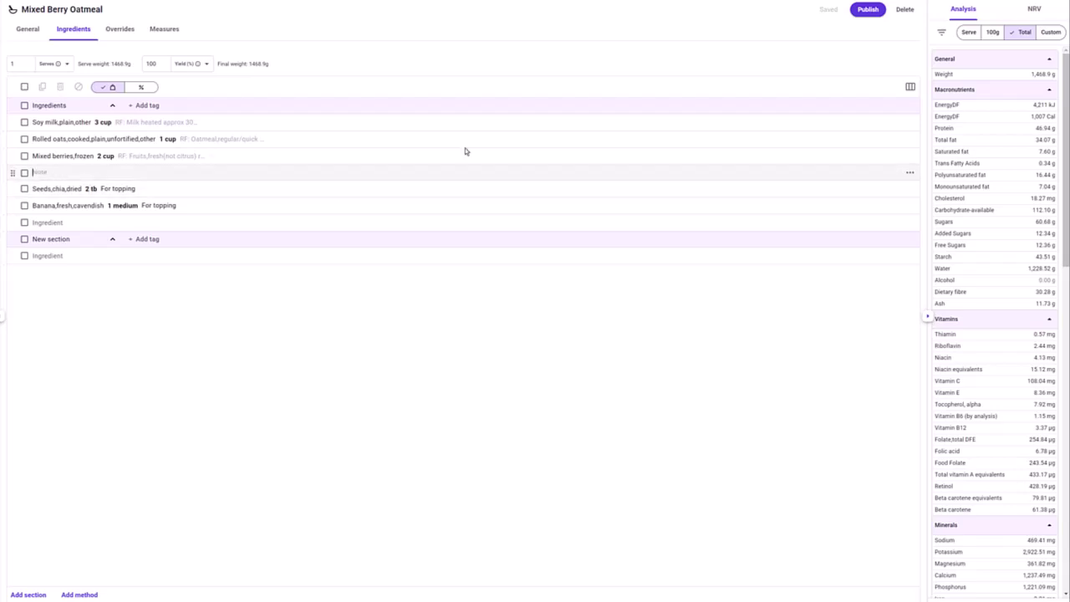
Step: Delete the empty note row and add 2 tsp of "Spice,cinnamon" as the last ingredient below the banana
{"action": "left_click", "coordinate": [910, 173]}
{"action": "left_click", "coordinate": [936, 249]}
{"action": "left_click", "coordinate": [114, 207]}
{"action": "type", "text": "cinnamon"}
{"action": "left_click", "coordinate": [67, 221]}
{"action": "key", "text": "Return"}
{"action": "left_click", "coordinate": [215, 290]}
Step: Delete the empty "New section" from the recipe
{"action": "left_click", "coordinate": [910, 241]}
{"action": "left_click", "coordinate": [927, 274]}
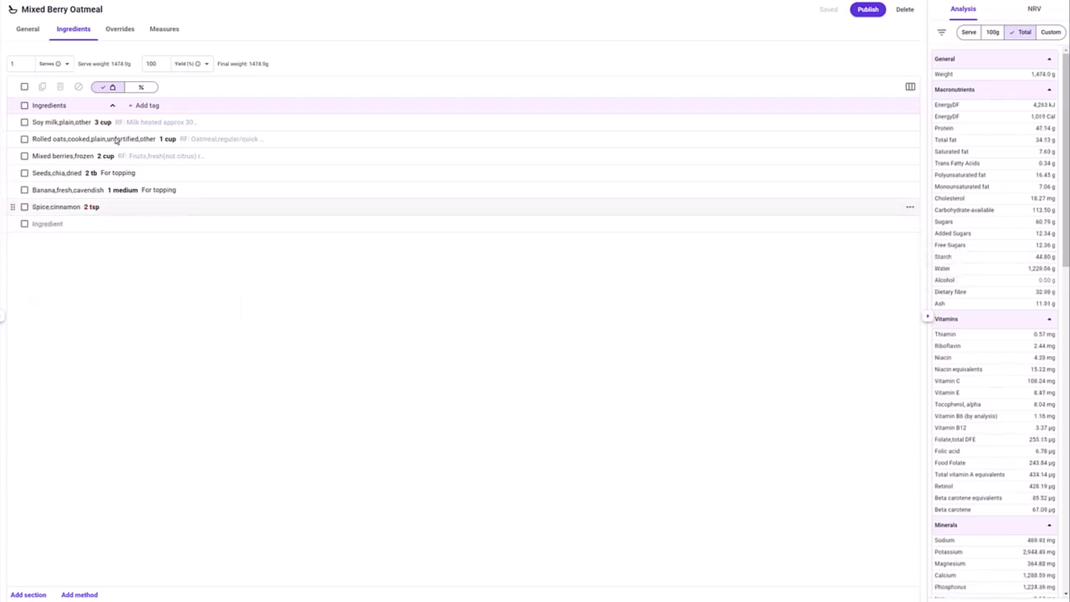
Step: Define the recipe's portions by number of serves and set it to 2
{"action": "left_click", "coordinate": [52, 67]}
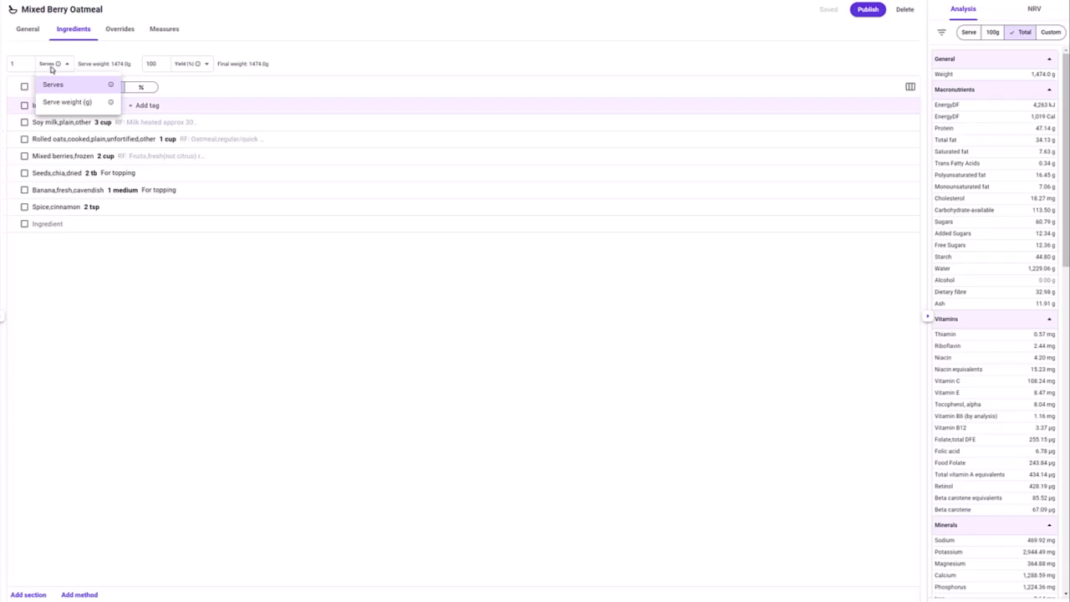
{"action": "left_click", "coordinate": [52, 84]}
{"action": "type", "text": "2"}
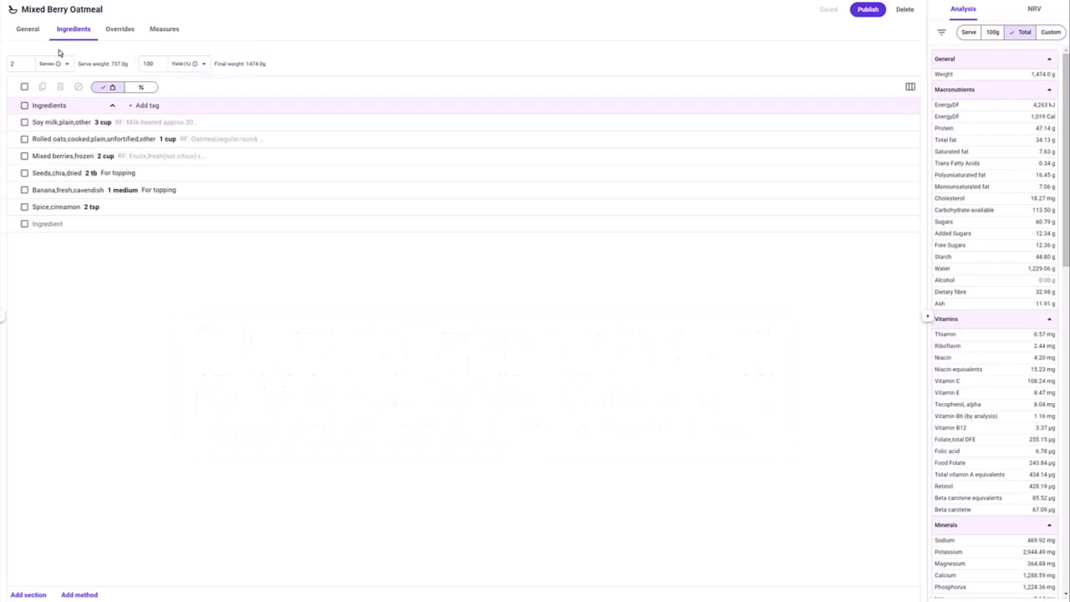
Step: Switch the recipe's yield setting to Final weight (g) and set it to 900 g
{"action": "left_click", "coordinate": [185, 66]}
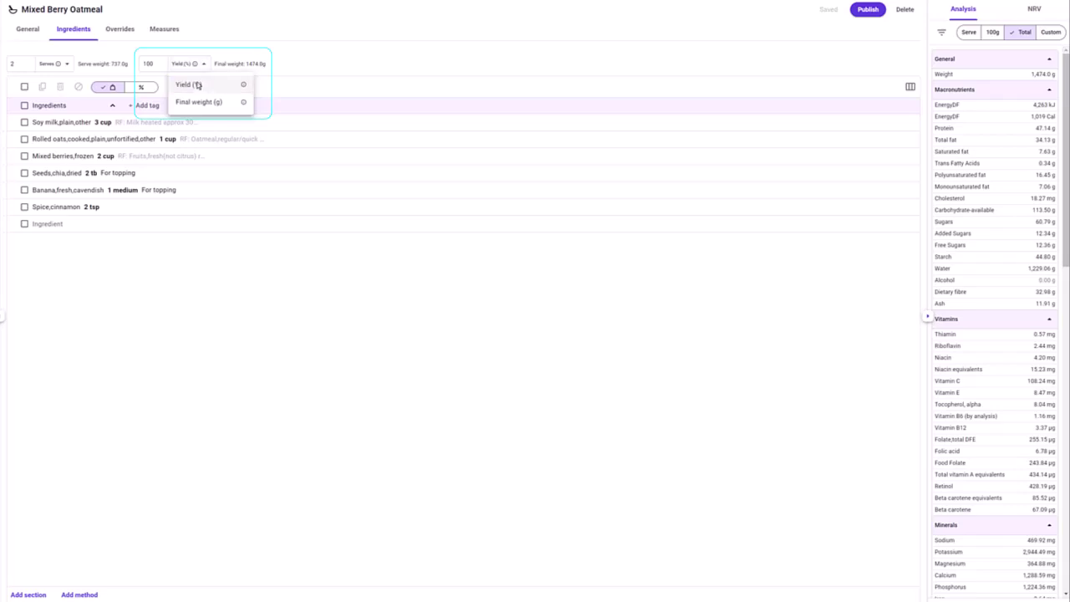
{"action": "left_click", "coordinate": [164, 82]}
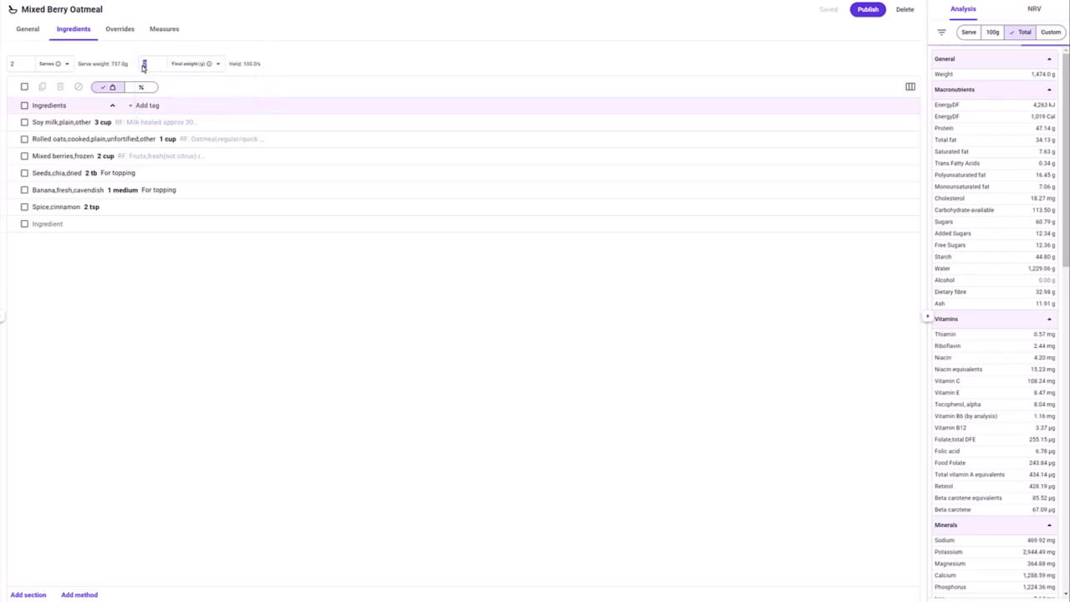
{"action": "left_click", "coordinate": [144, 63]}
{"action": "type", "text": "900"}
Step: Read the help information for the Yield (%) and Final weight (g) options
{"action": "left_click", "coordinate": [193, 68]}
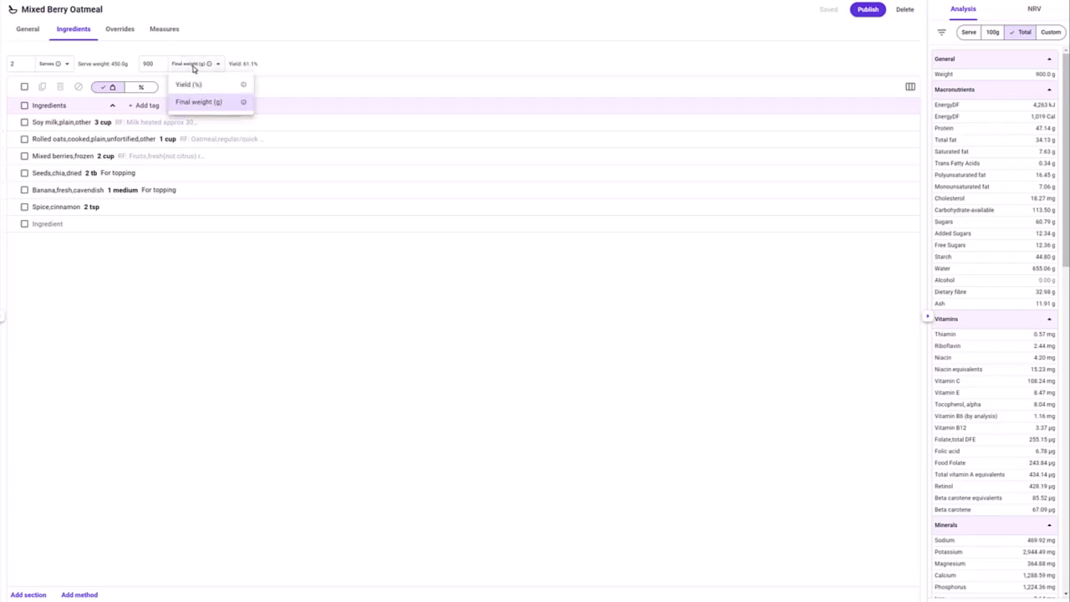
{"action": "mouse_move", "coordinate": [243, 86]}
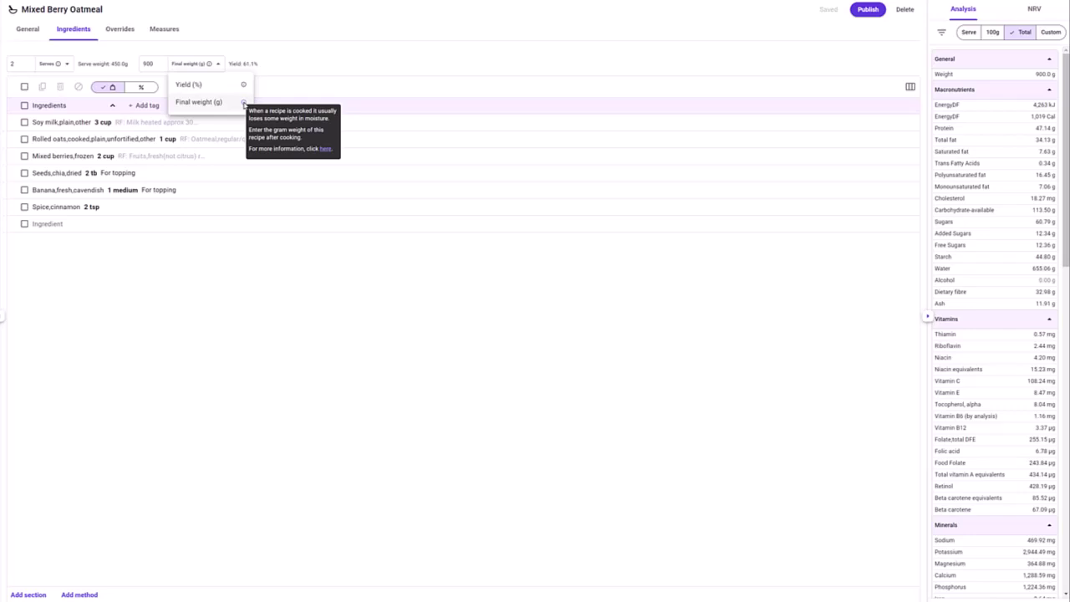
{"action": "left_click", "coordinate": [267, 88]}
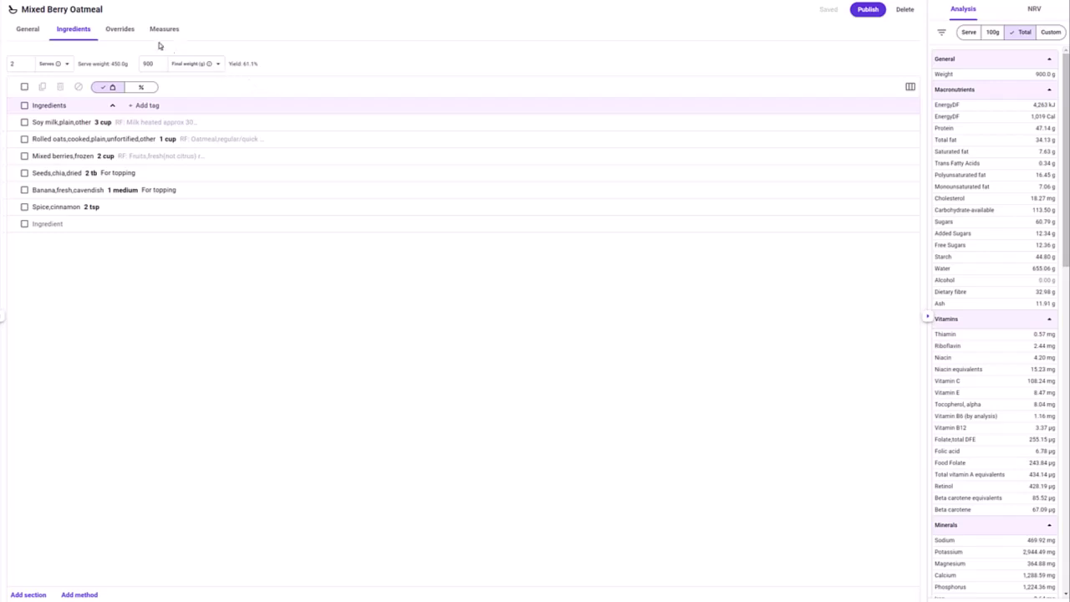
Step: Review the recipe's nutrient overrides and the available choices for what the analysis is based on
{"action": "left_click", "coordinate": [120, 31]}
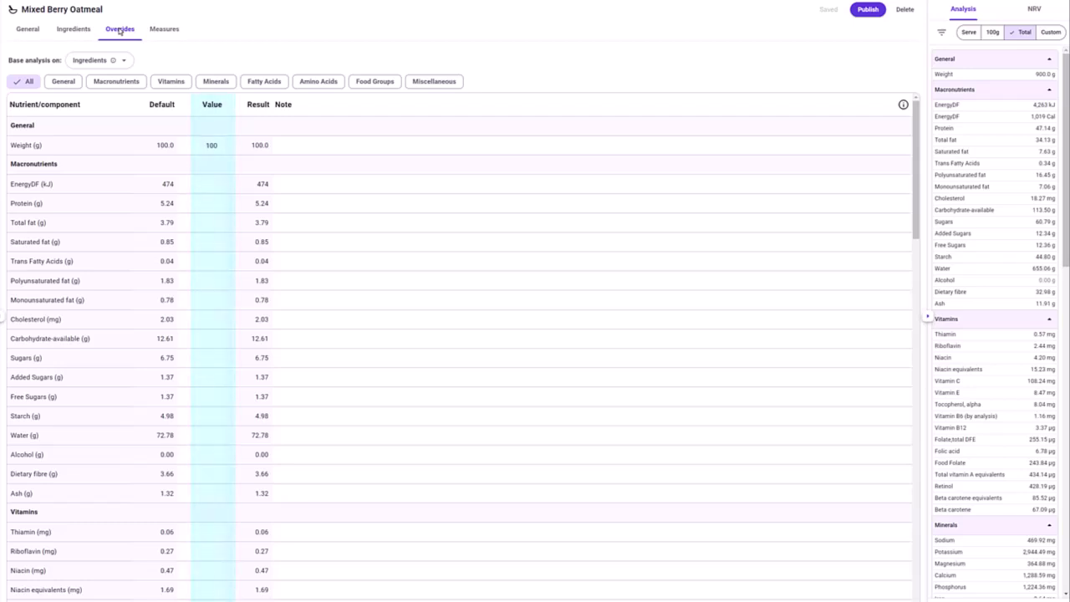
{"action": "left_click", "coordinate": [91, 60]}
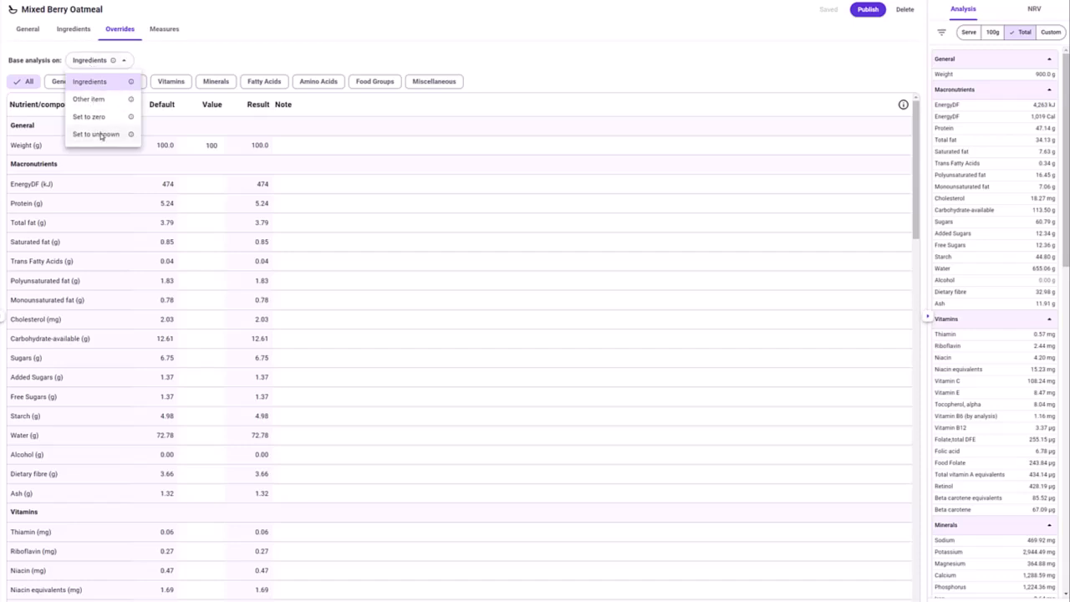
{"action": "left_click", "coordinate": [155, 67]}
Step: Add a measure named "Bowl" weighing 450 g to the recipe and make it the default measure
{"action": "left_click", "coordinate": [165, 30]}
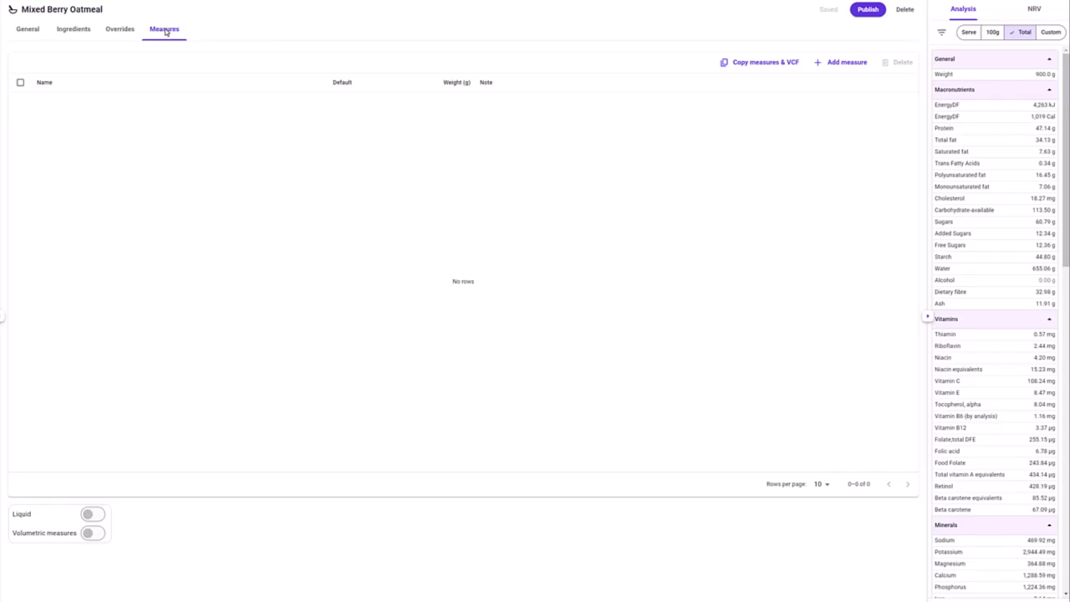
{"action": "left_click", "coordinate": [842, 63]}
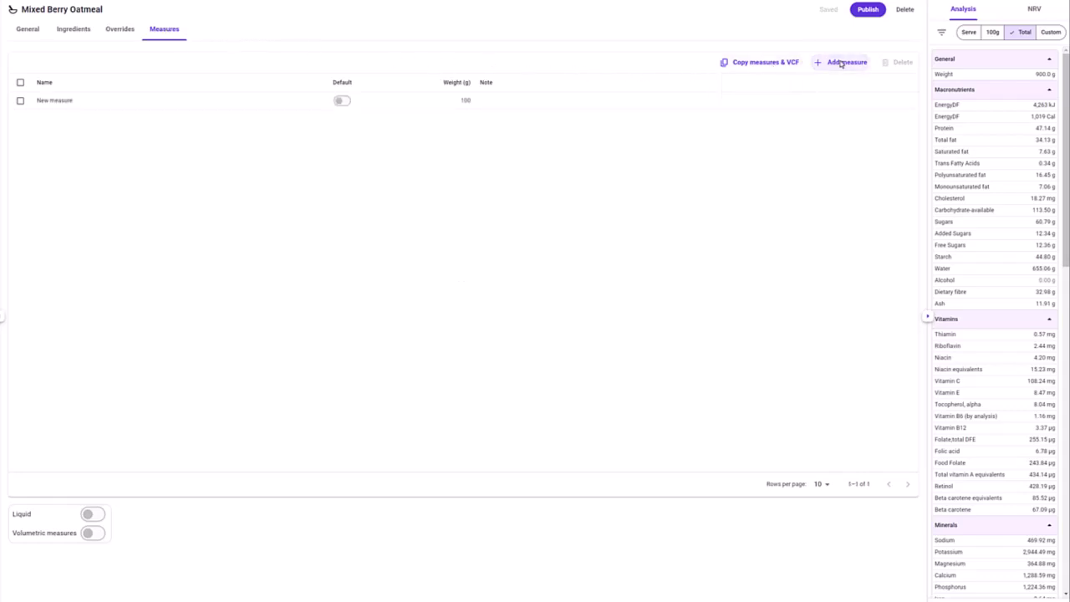
{"action": "double_click", "coordinate": [67, 104]}
{"action": "type", "text": "Bowl"}
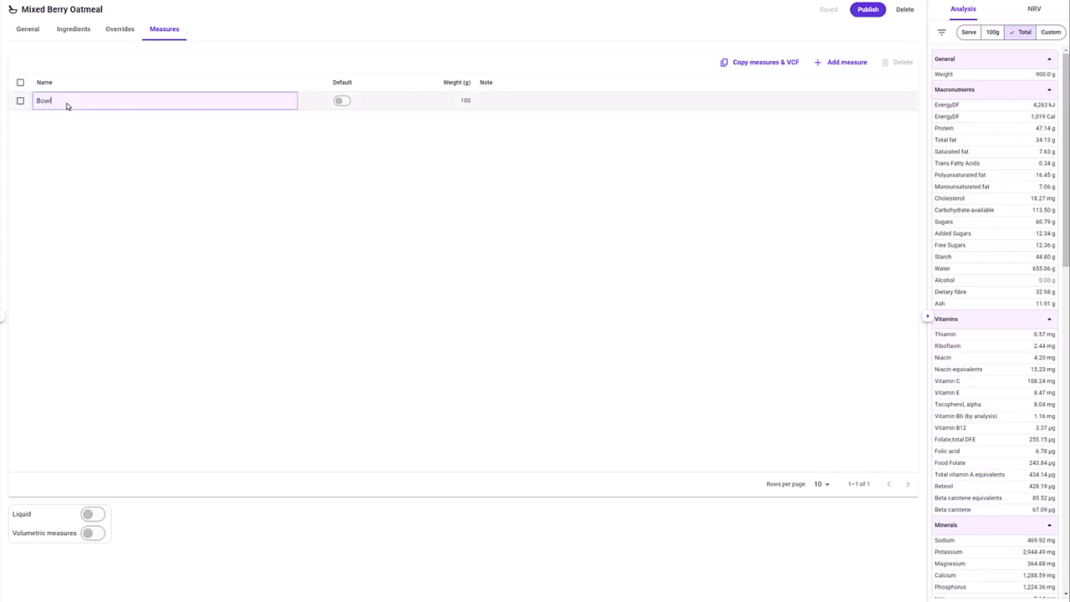
{"action": "double_click", "coordinate": [450, 101]}
{"action": "type", "text": "450"}
{"action": "key", "text": "Tab"}
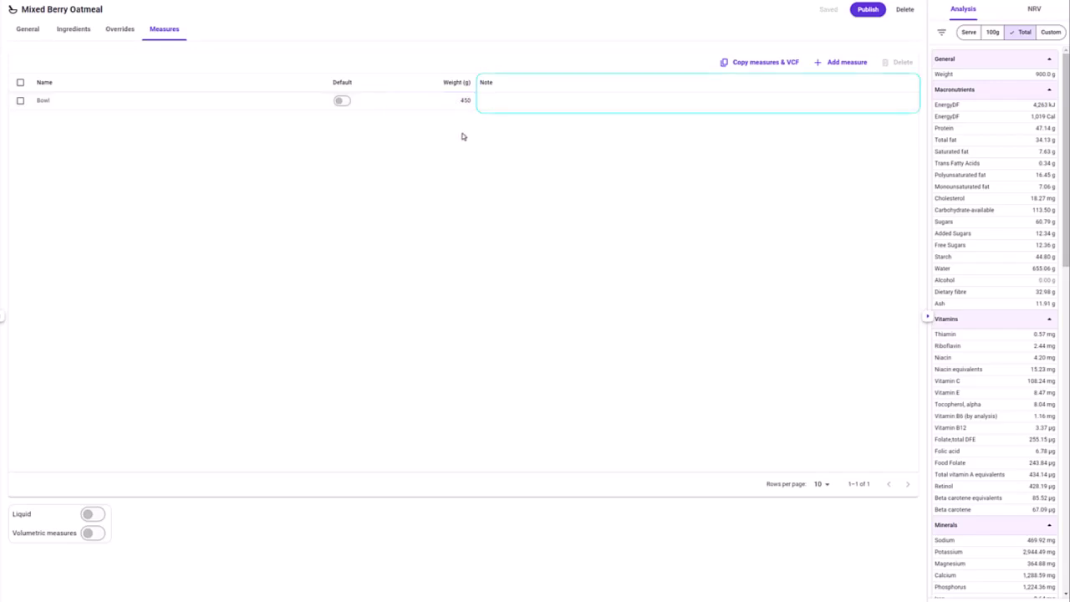
{"action": "key", "text": "Escape"}
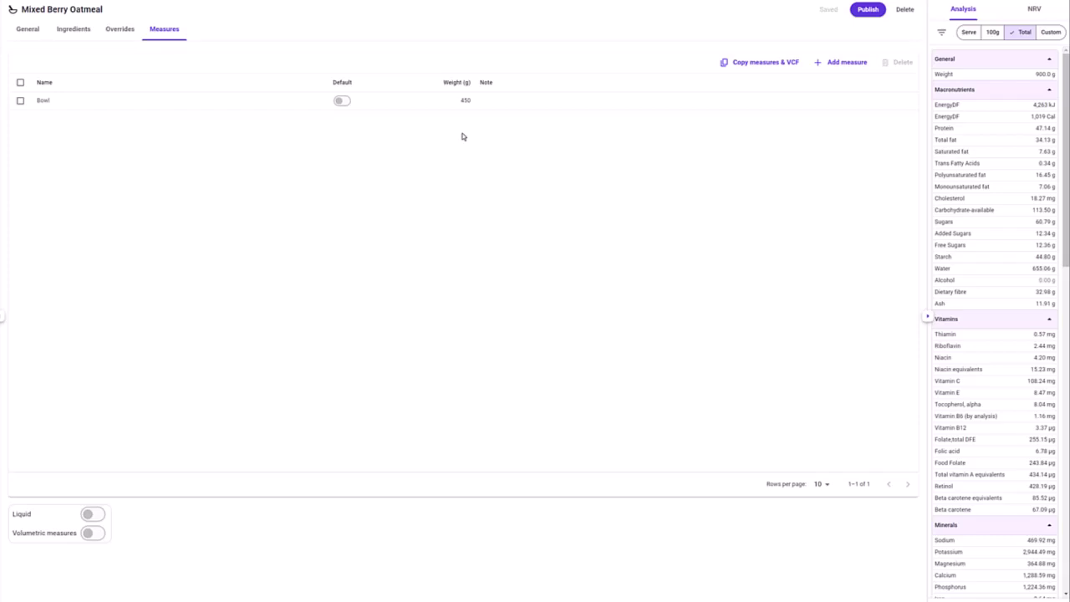
{"action": "left_click", "coordinate": [340, 101]}
Step: Look at the option for copying measures and the volume conversion factor from other foods, without copying any
{"action": "left_click", "coordinate": [760, 63]}
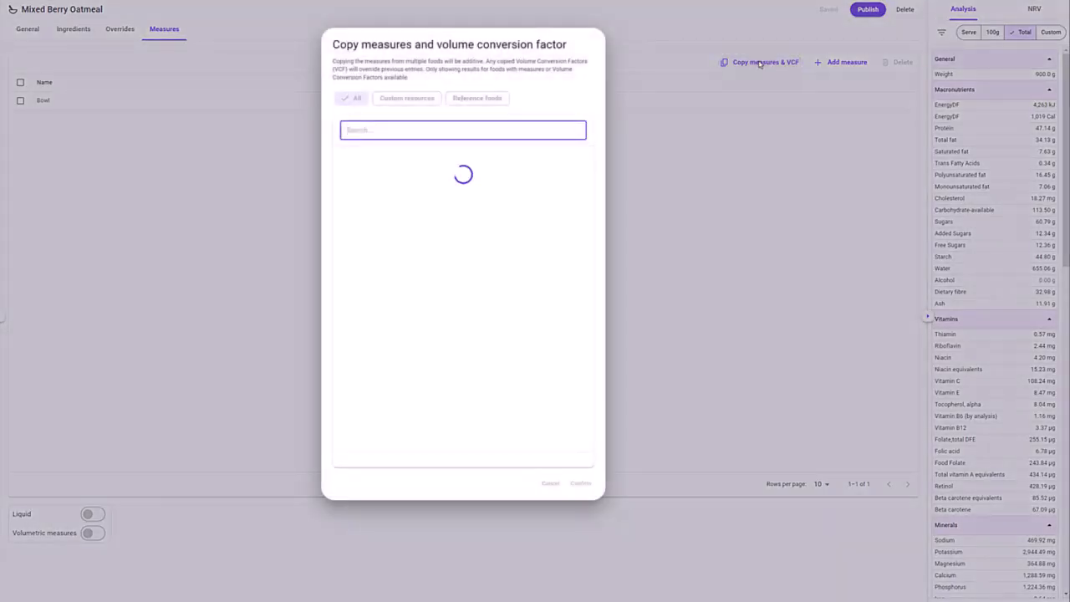
{"action": "left_click", "coordinate": [551, 484]}
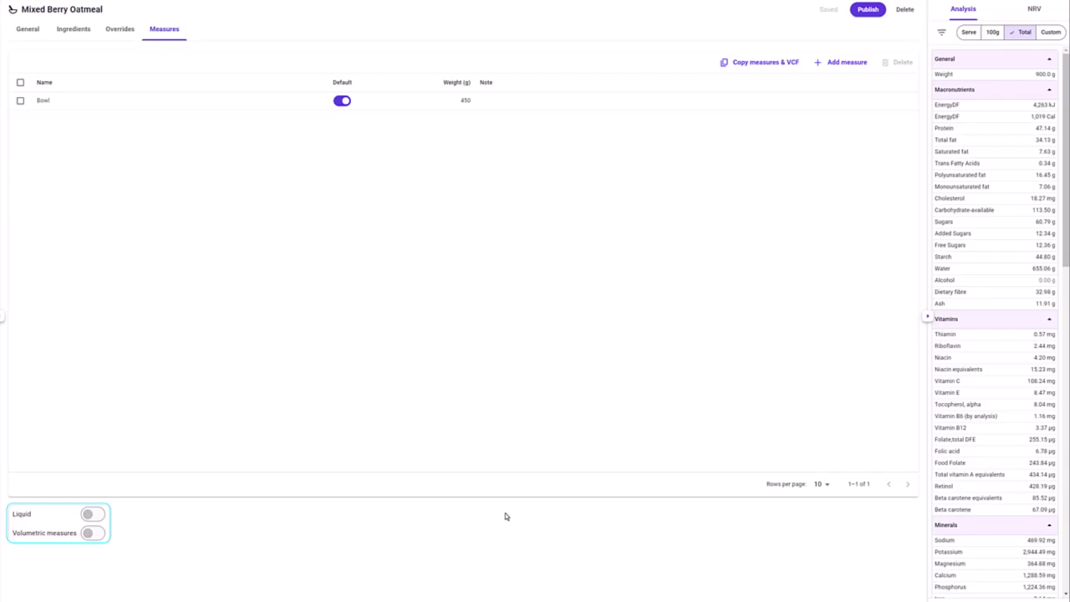
Step: Enable volumetric measures for the recipe and set the conversion to 100 mL = 98 g
{"action": "left_click", "coordinate": [89, 536]}
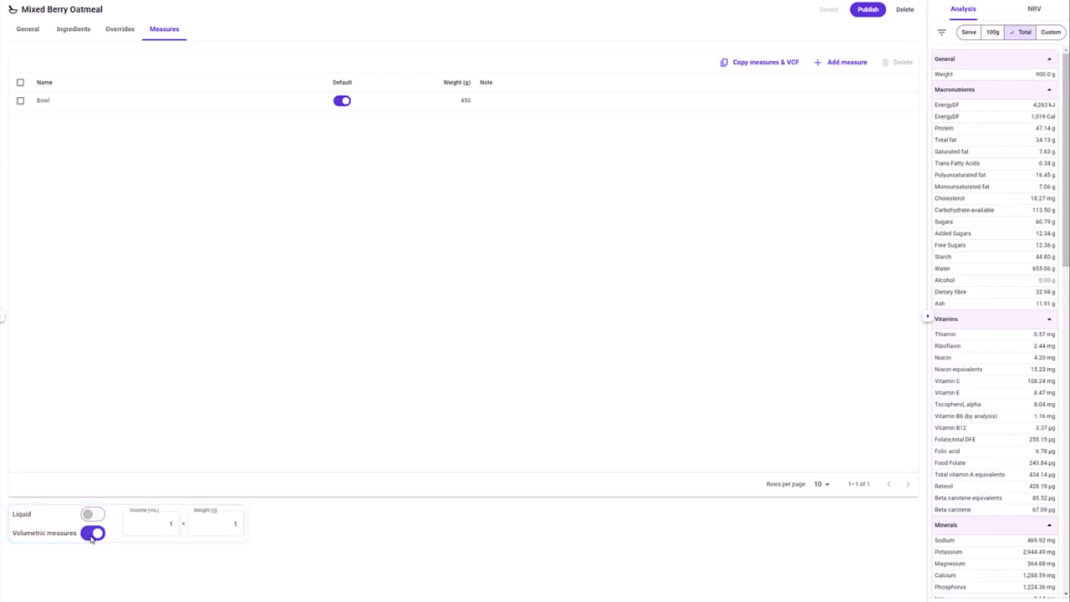
{"action": "left_click", "coordinate": [168, 525]}
{"action": "type", "text": "100"}
{"action": "left_click", "coordinate": [232, 525]}
{"action": "left_click", "coordinate": [269, 527]}
Step: Mark the recipe as a liquid and switch that setting off again
{"action": "left_click", "coordinate": [94, 515]}
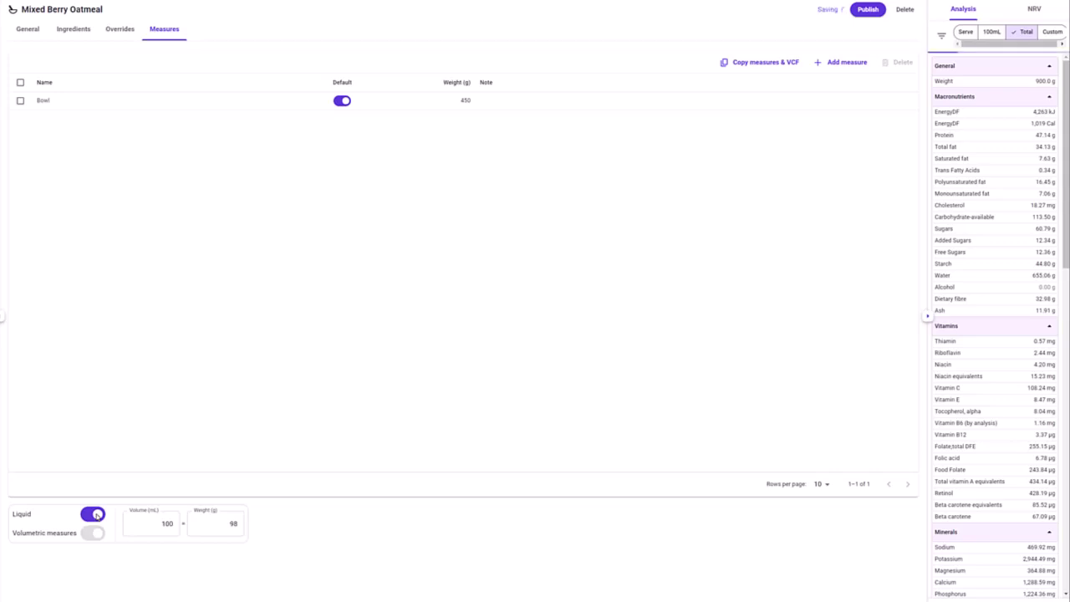
{"action": "left_click", "coordinate": [94, 515]}
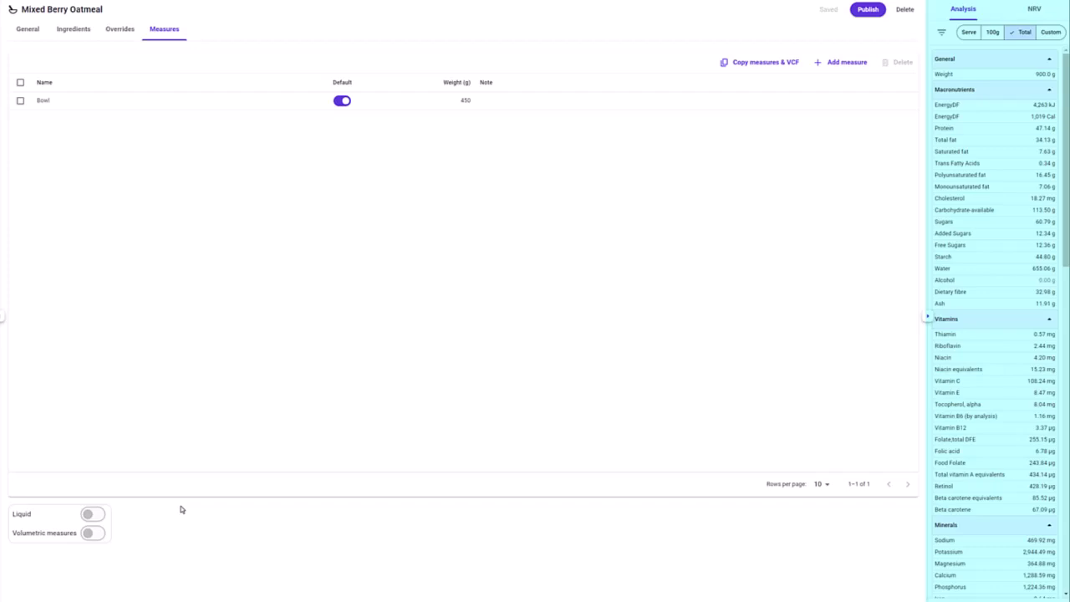
Step: View the recipe's nutrient analysis per serve, per 100 g and for a custom amount of 200 g
{"action": "left_click", "coordinate": [927, 318]}
{"action": "left_click", "coordinate": [1046, 317]}
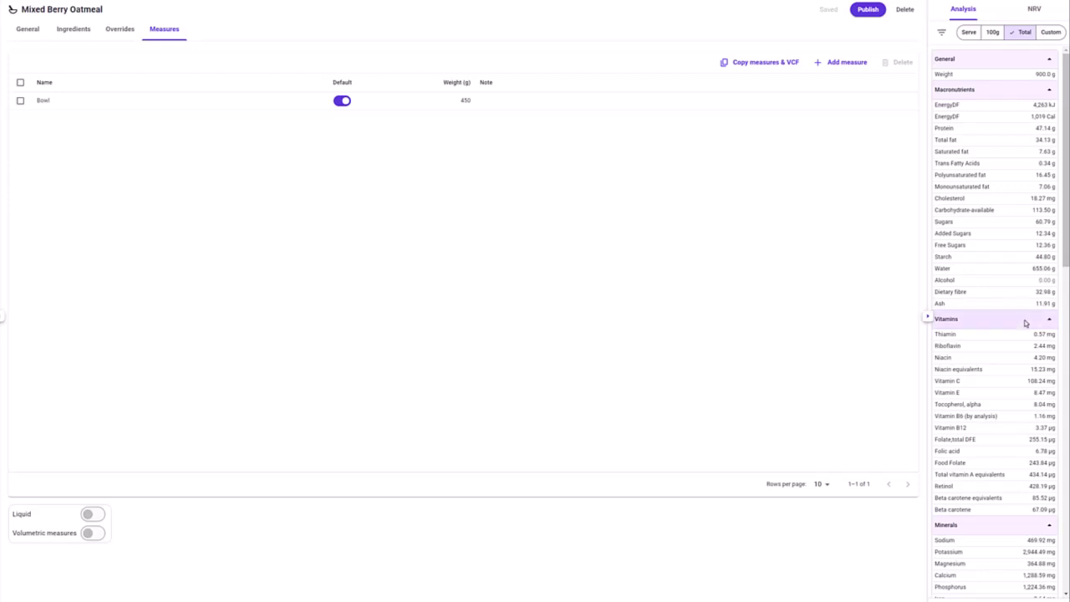
{"action": "left_click", "coordinate": [978, 33]}
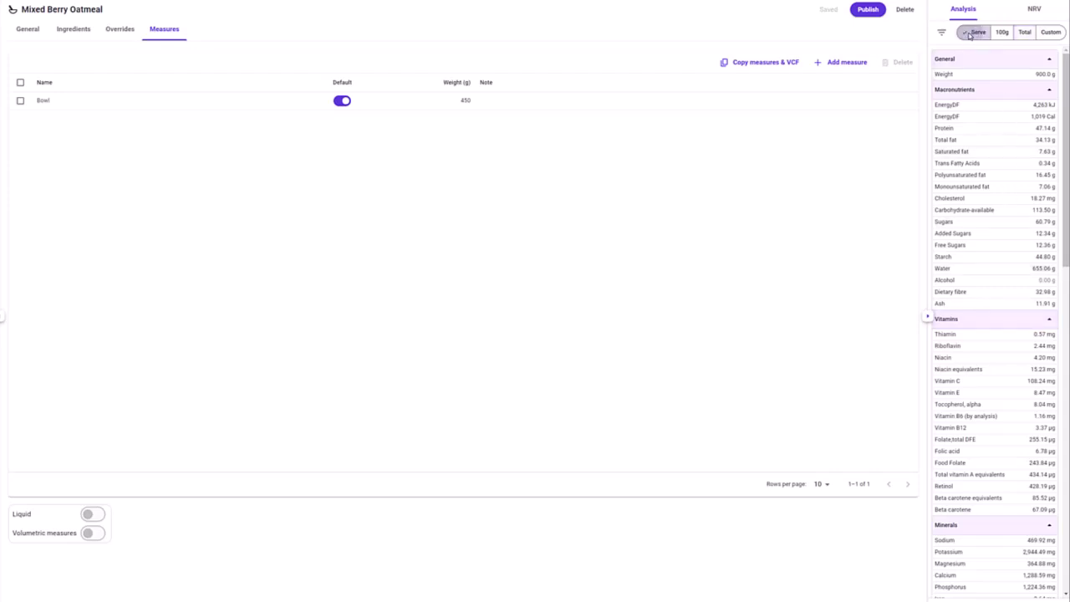
{"action": "left_click", "coordinate": [1003, 33]}
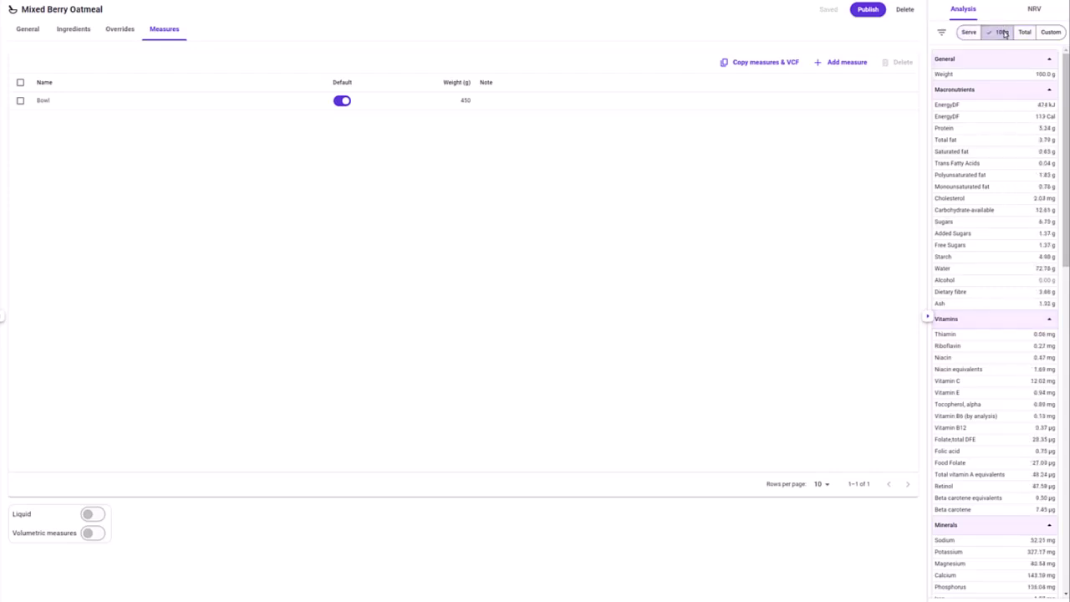
{"action": "left_click", "coordinate": [1051, 33]}
{"action": "left_click_drag", "start_coordinate": [1036, 51], "coordinate": [1021, 51]}
{"action": "type", "text": "200"}
{"action": "key", "text": "Return"}
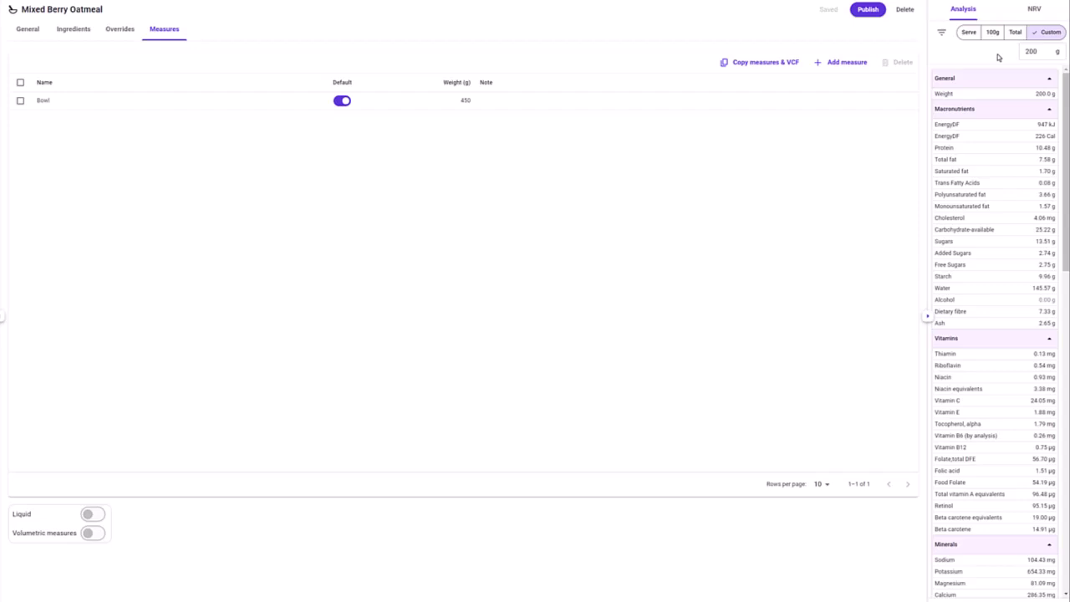
Step: Publish the Mixed Berry Oatmeal recipe and open its recipe report
{"action": "left_click", "coordinate": [870, 14]}
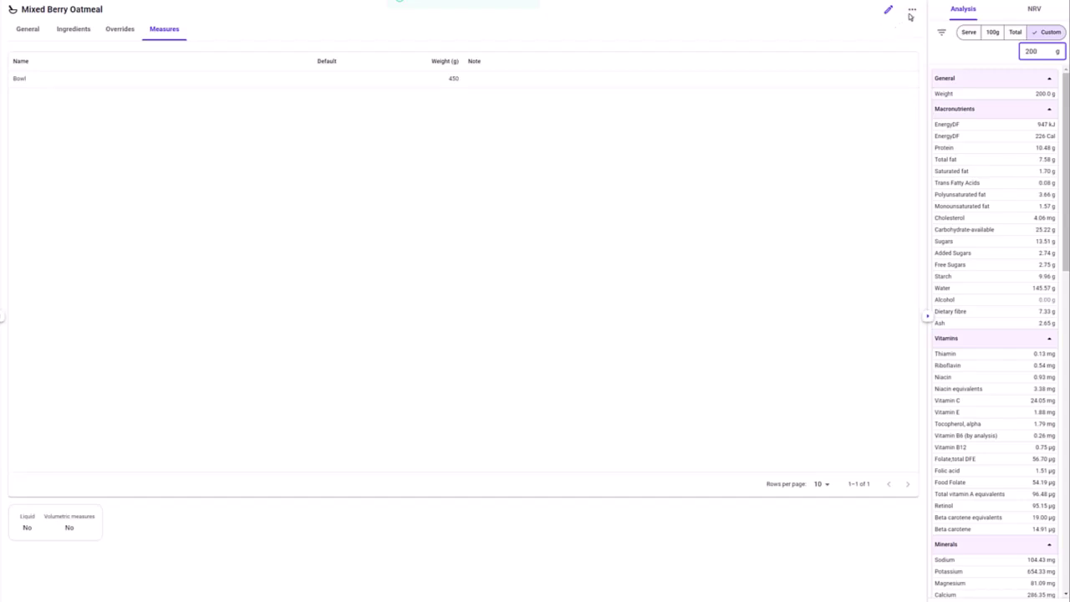
{"action": "left_click", "coordinate": [912, 10]}
{"action": "left_click", "coordinate": [937, 30]}
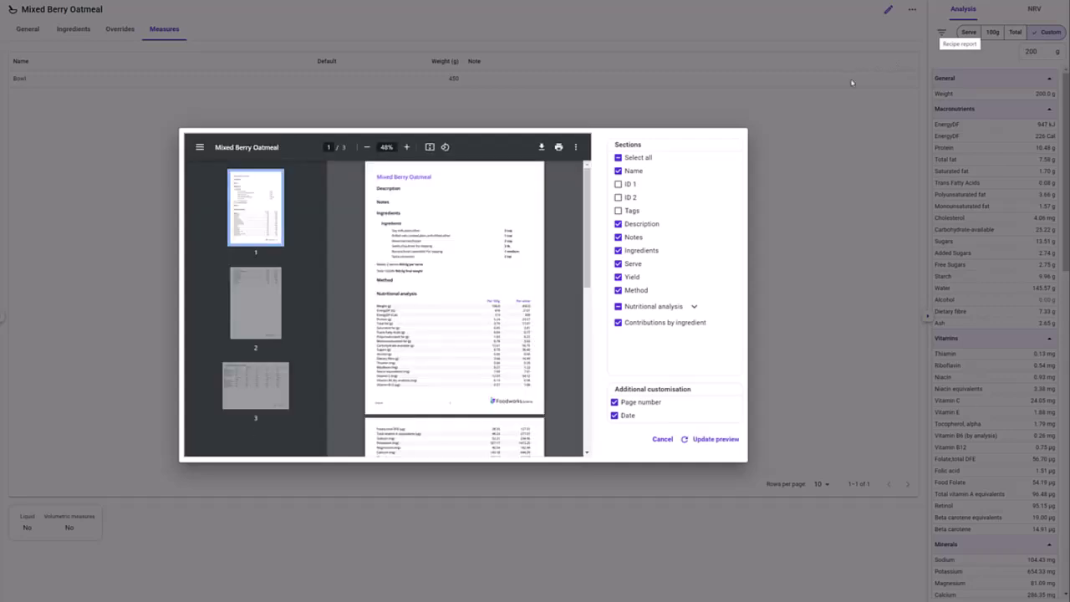
Step: Exclude Description and Notes from the recipe report, include Tags, and close the report after updating its preview
{"action": "left_click", "coordinate": [619, 224]}
{"action": "left_click", "coordinate": [618, 237]}
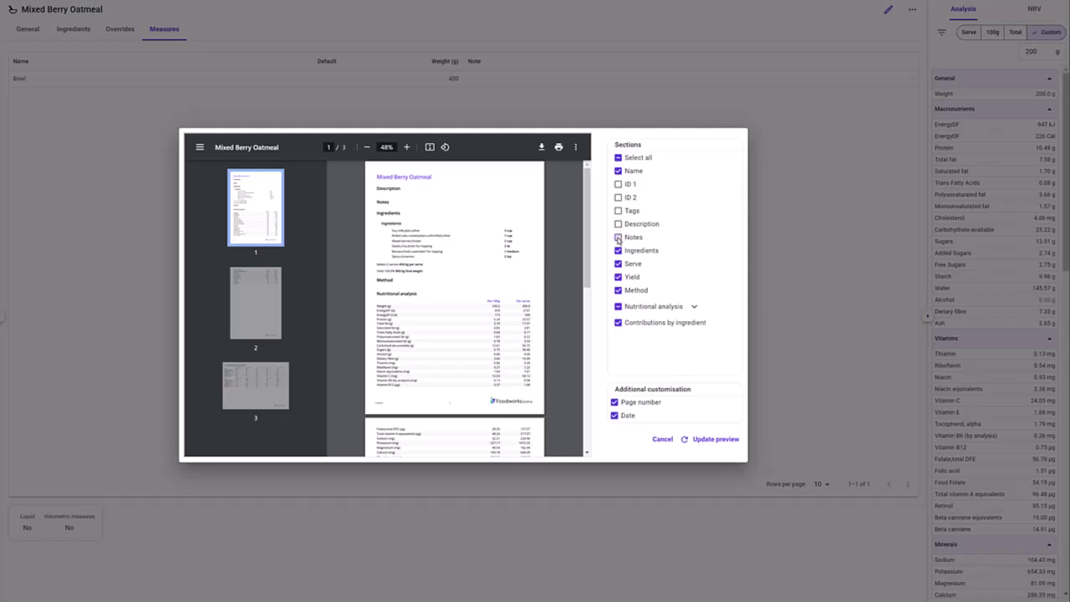
{"action": "left_click", "coordinate": [618, 211]}
{"action": "left_click", "coordinate": [701, 440]}
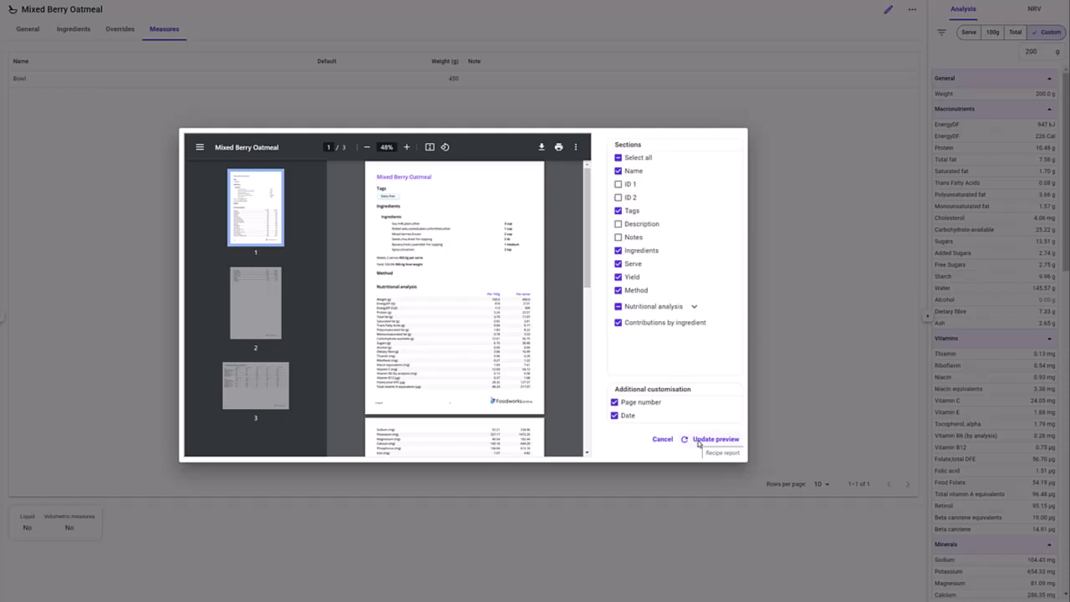
{"action": "left_click", "coordinate": [786, 370]}
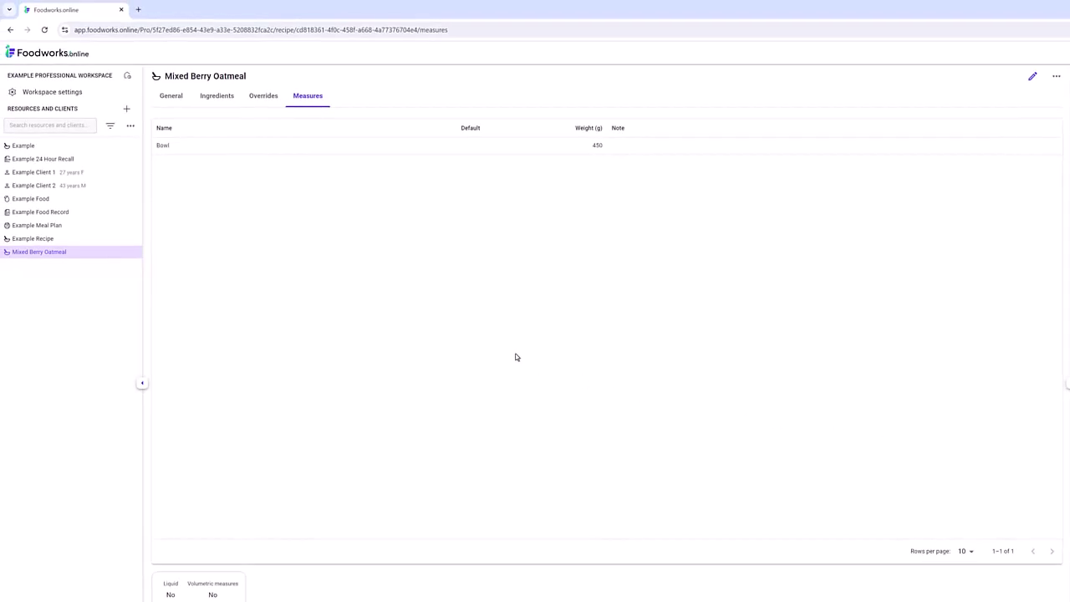
Step: Create a recipe named "Example recipe 1" in the resources of Example Client 1 and publish it
{"action": "left_click", "coordinate": [70, 177]}
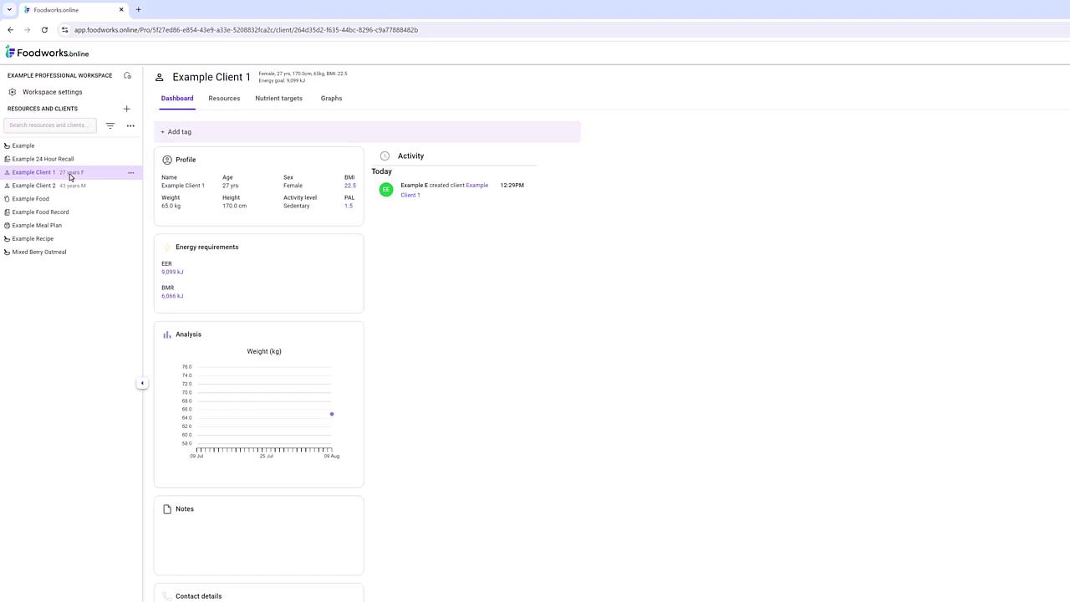
{"action": "left_click", "coordinate": [224, 99]}
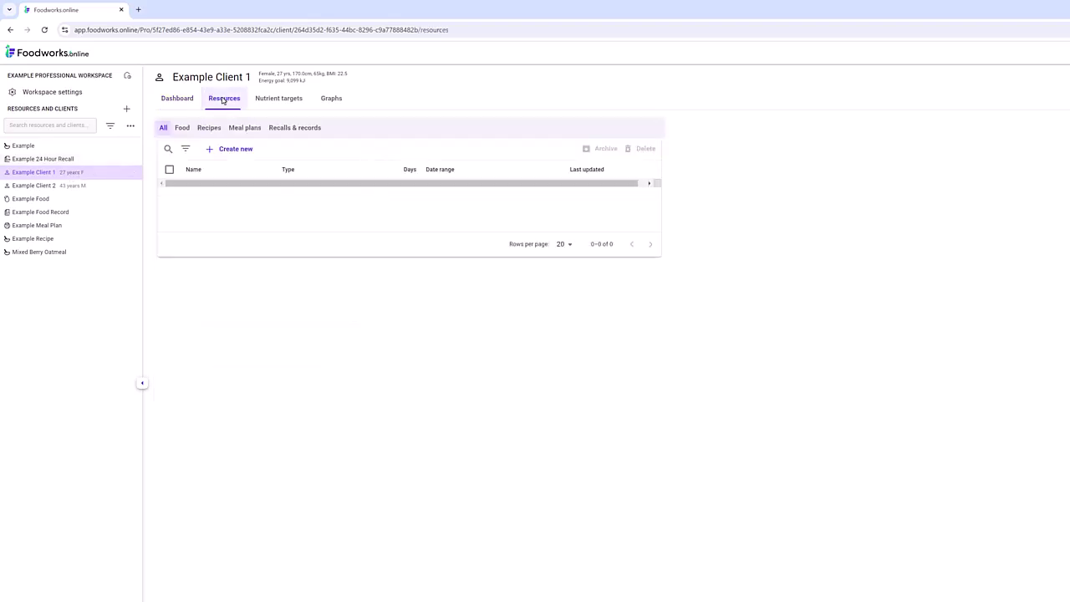
{"action": "left_click", "coordinate": [223, 151]}
{"action": "left_click", "coordinate": [234, 198]}
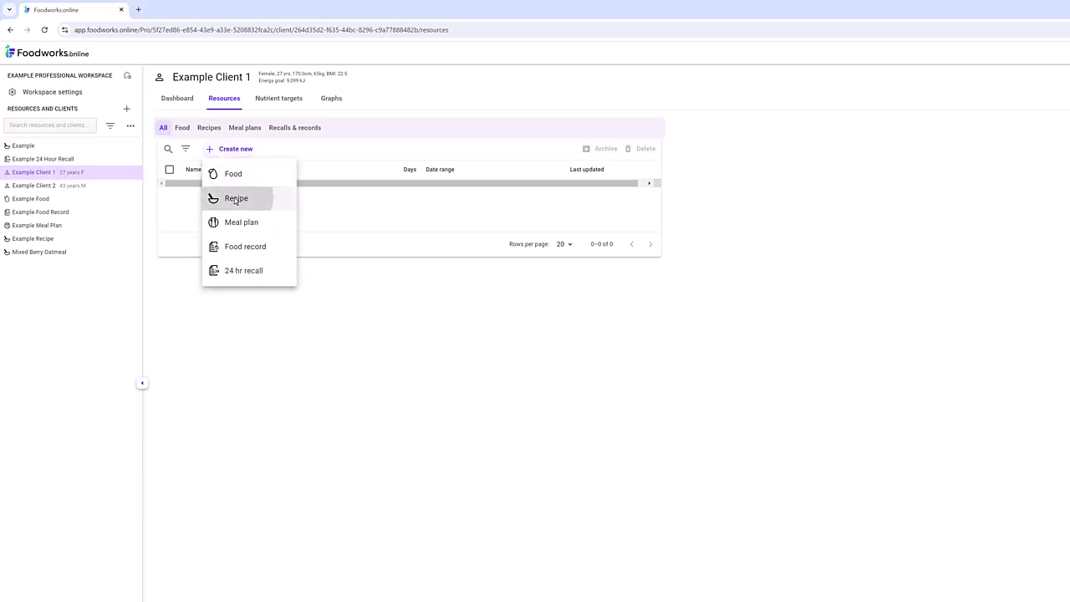
{"action": "left_click", "coordinate": [221, 83]}
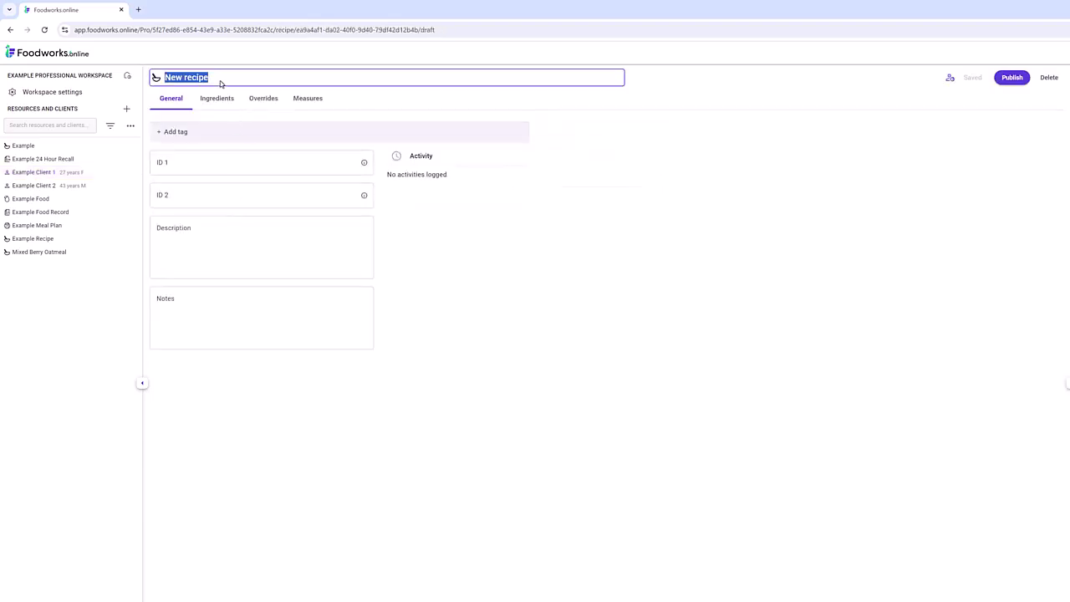
{"action": "type", "text": "Example recipe 1"}
{"action": "left_click", "coordinate": [1012, 77]}
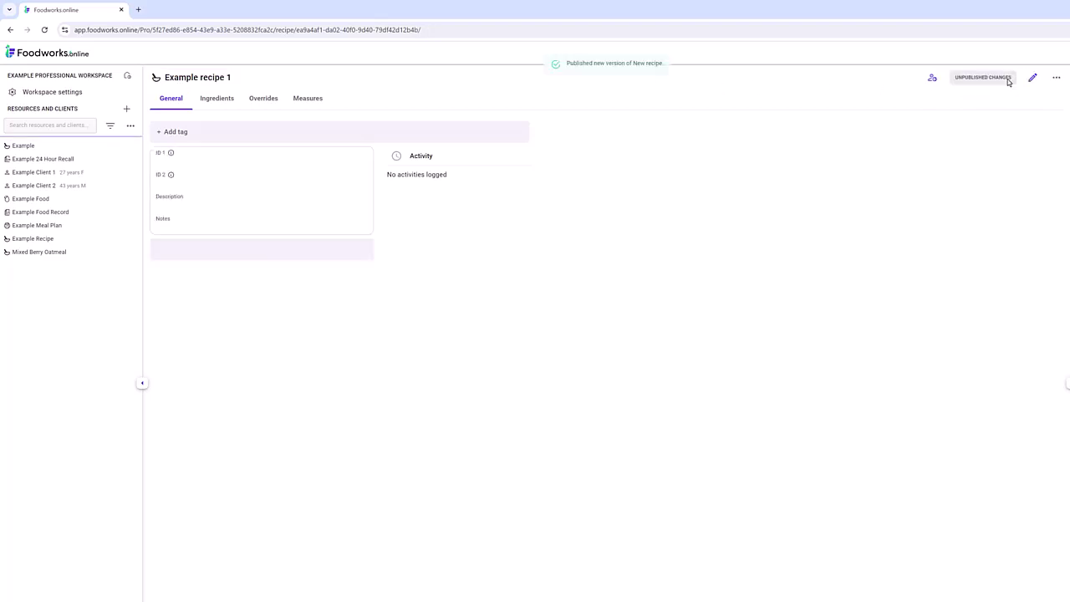
Step: Open the resources of Example Client 1 and turn on showing client resources in the workspace's resource list
{"action": "left_click", "coordinate": [67, 173]}
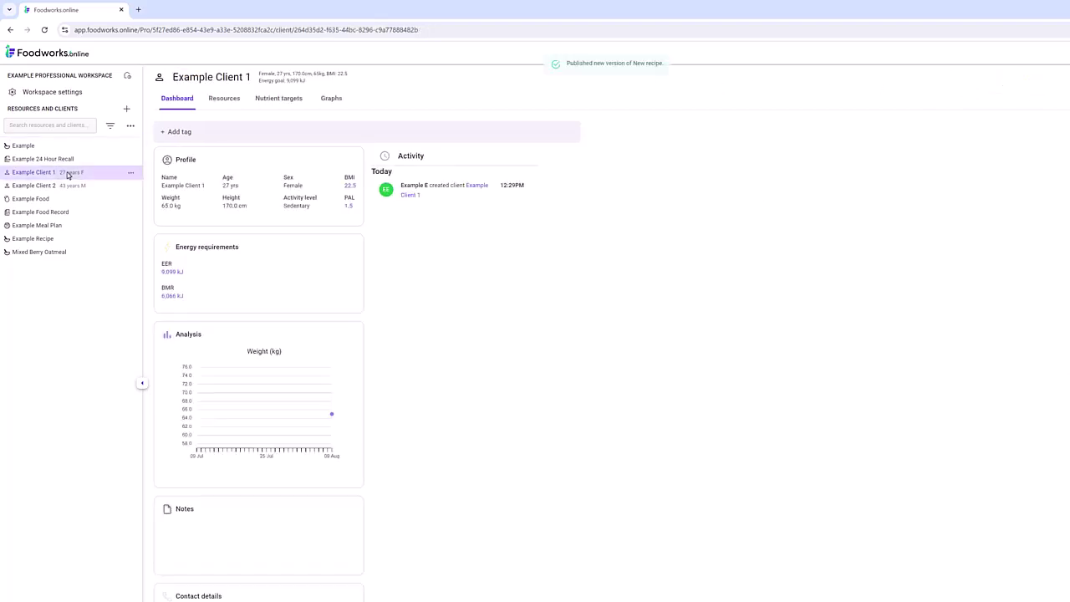
{"action": "left_click", "coordinate": [224, 101]}
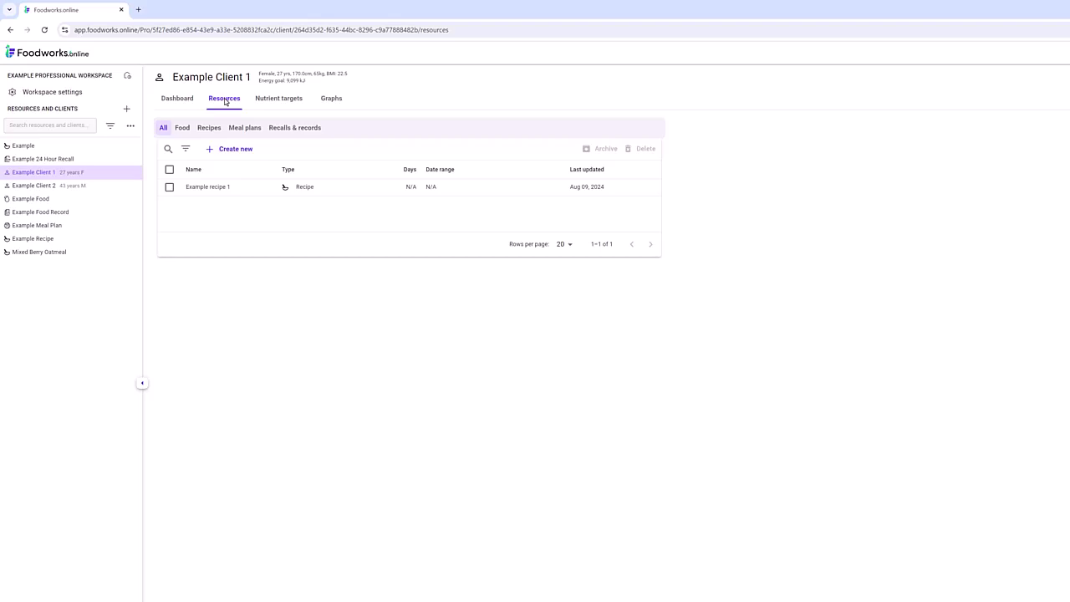
{"action": "left_click", "coordinate": [131, 125]}
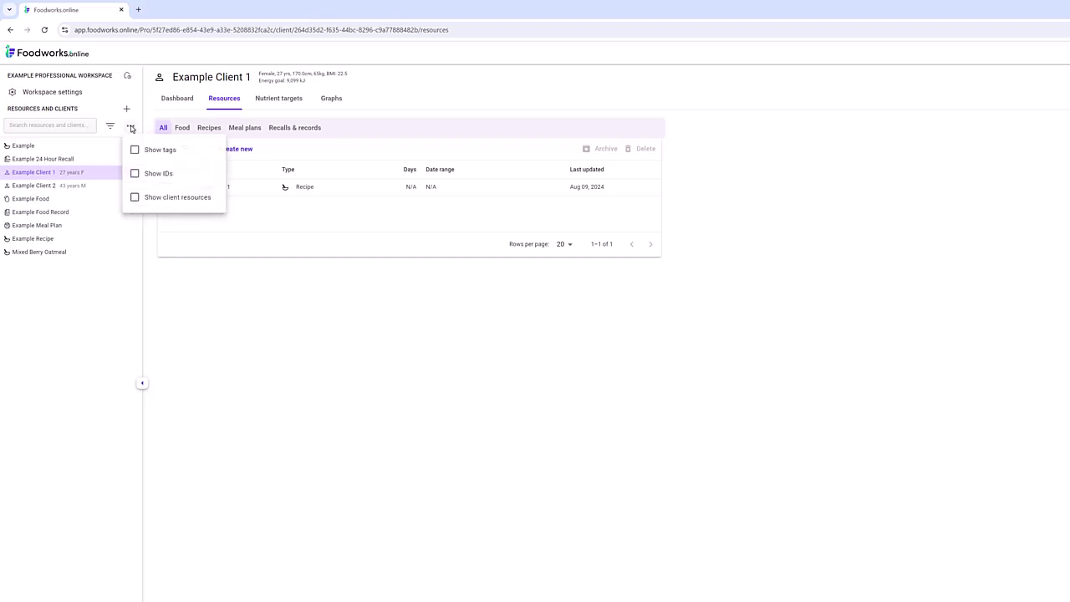
{"action": "left_click", "coordinate": [135, 198]}
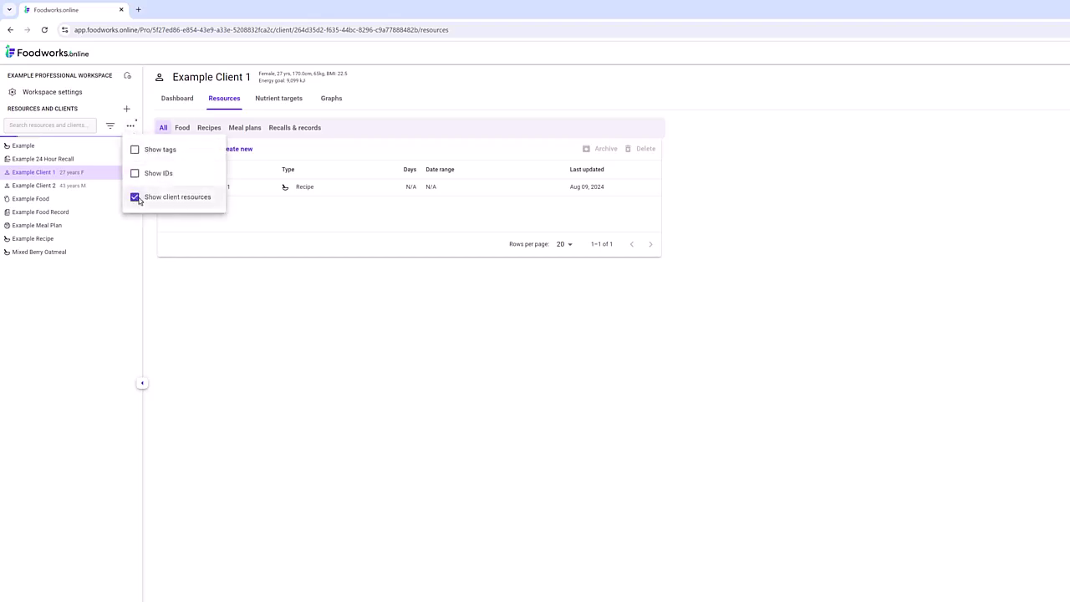
{"action": "left_click", "coordinate": [144, 242]}
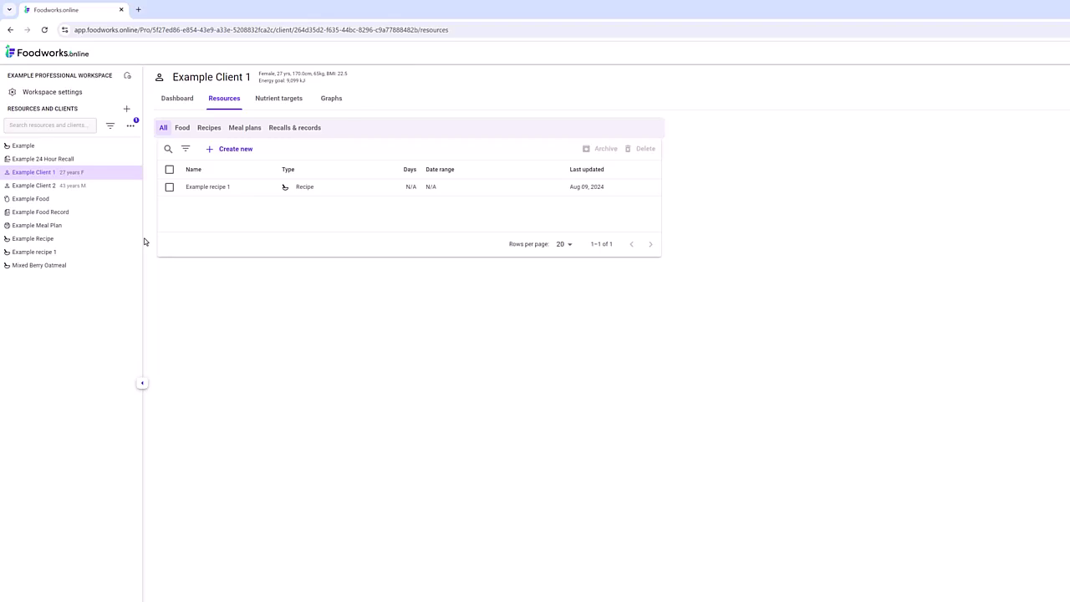
Step: Copy Example recipe 1 to Example Client 2 and open that client's resources
{"action": "left_click", "coordinate": [205, 187]}
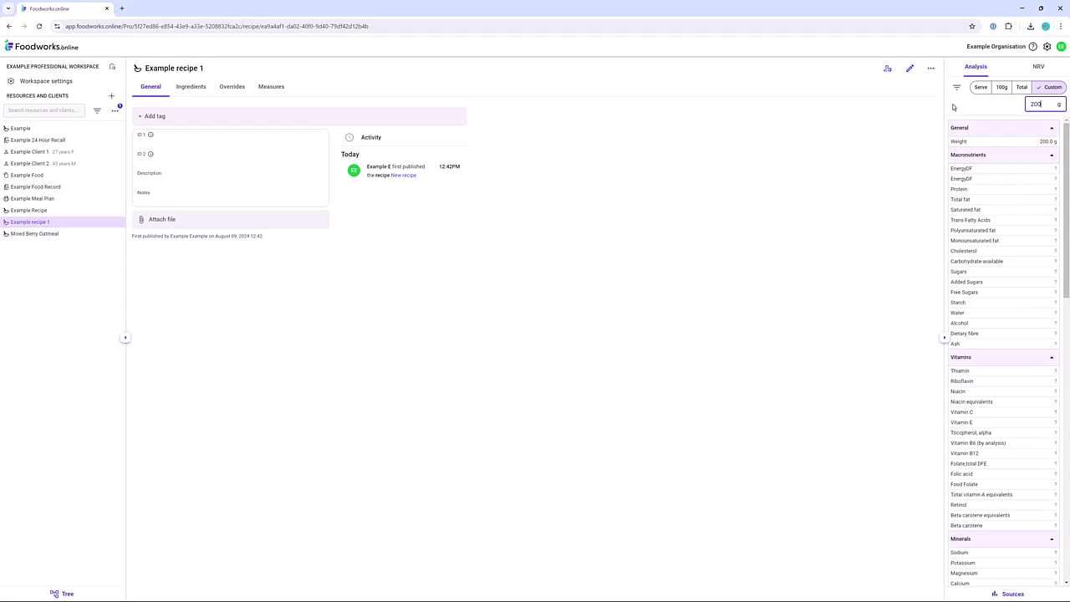
{"action": "left_click", "coordinate": [932, 71]}
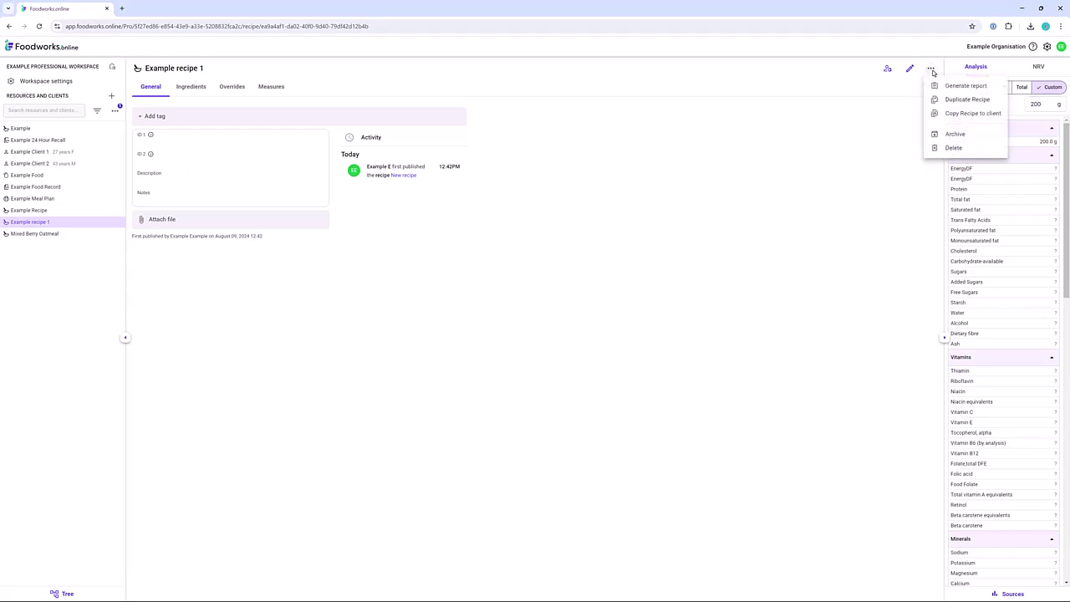
{"action": "left_click", "coordinate": [953, 114]}
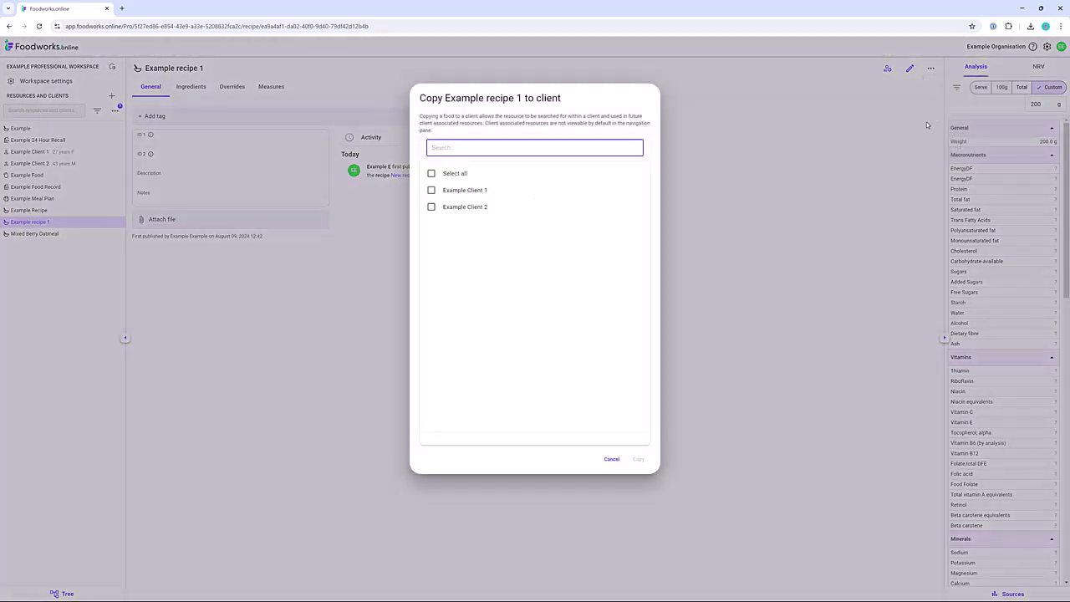
{"action": "left_click", "coordinate": [430, 208]}
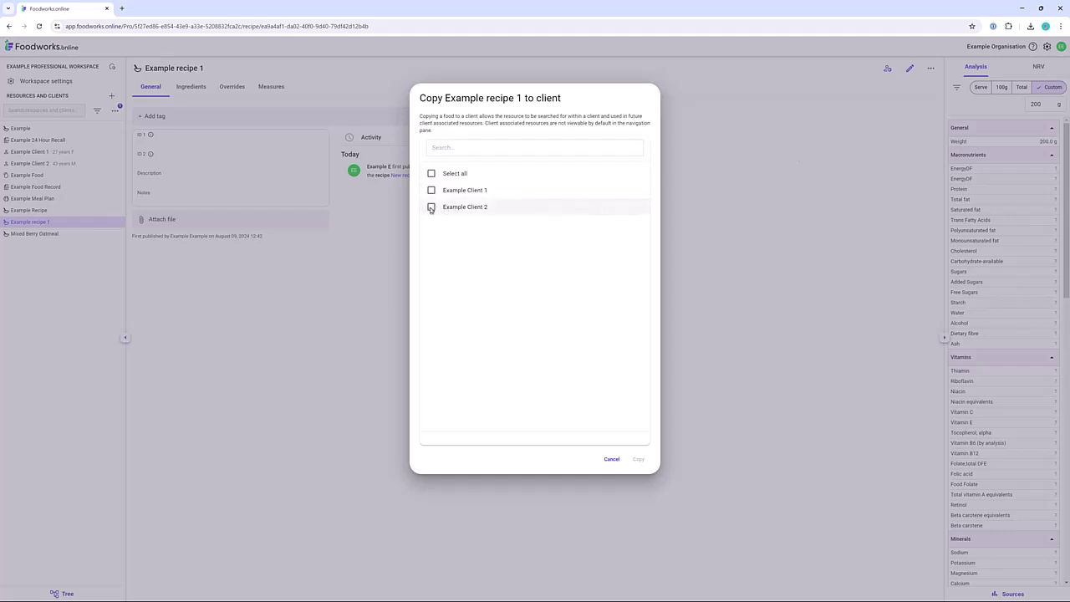
{"action": "left_click", "coordinate": [640, 461]}
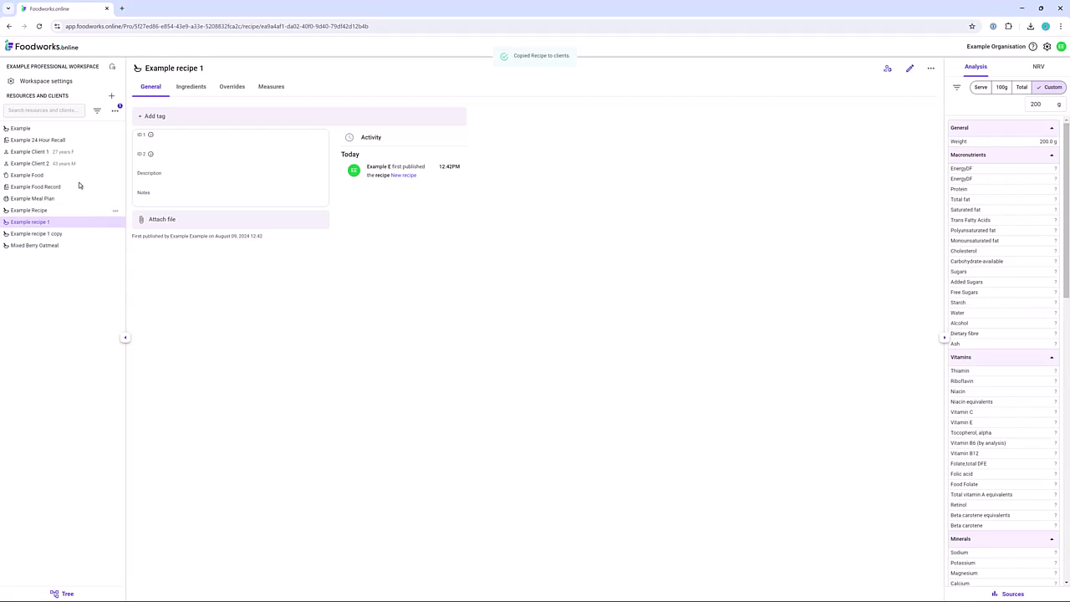
{"action": "left_click", "coordinate": [49, 163]}
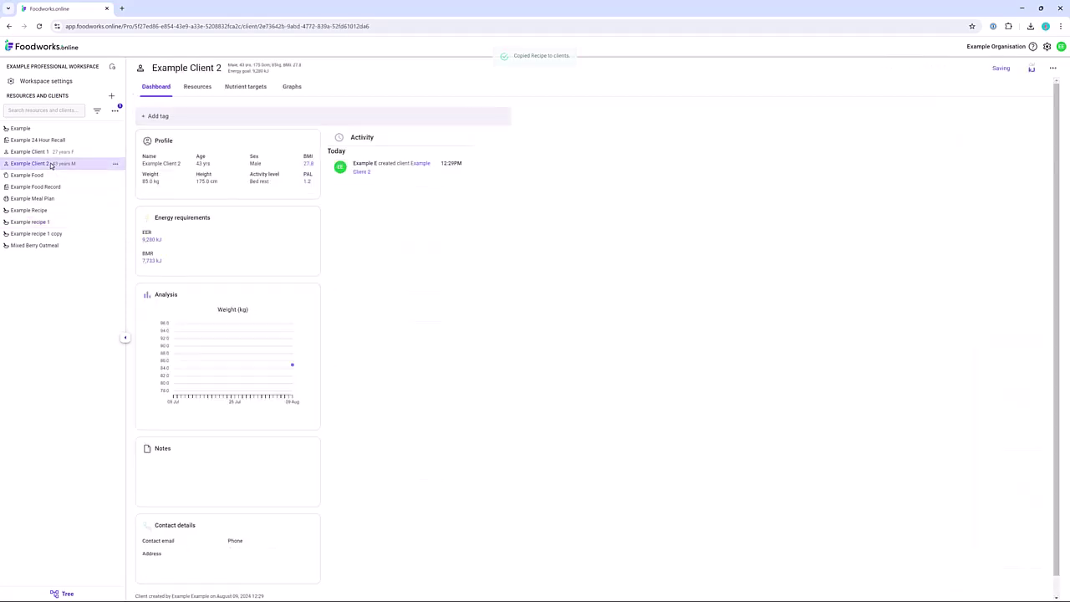
{"action": "left_click", "coordinate": [196, 86]}
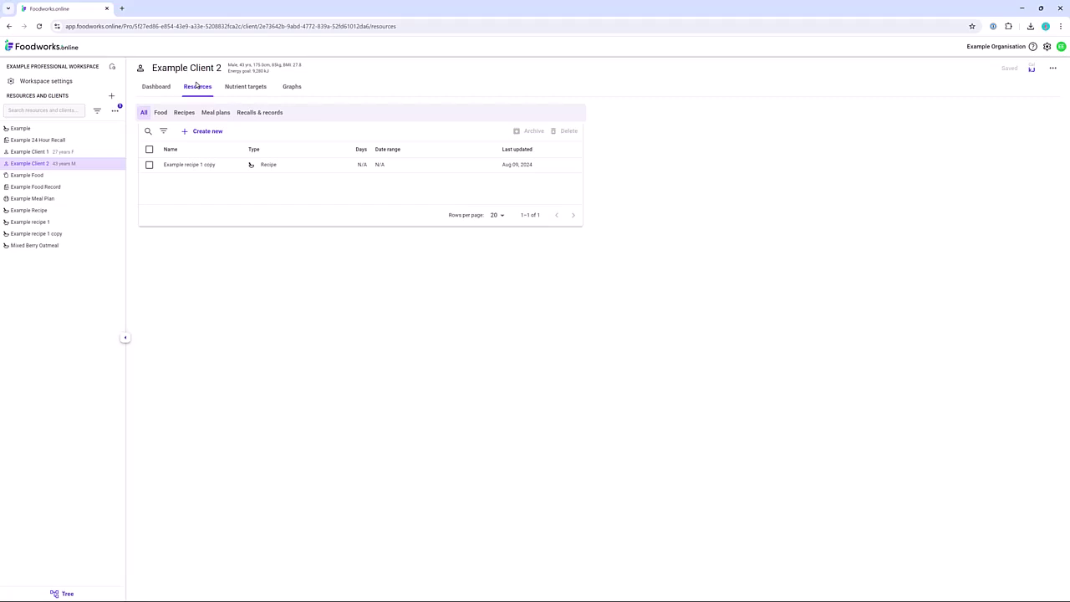
Step: Copy the Mixed Berry Oatmeal recipe to Example Client 2 and check it in the client's resources
{"action": "left_click", "coordinate": [46, 246]}
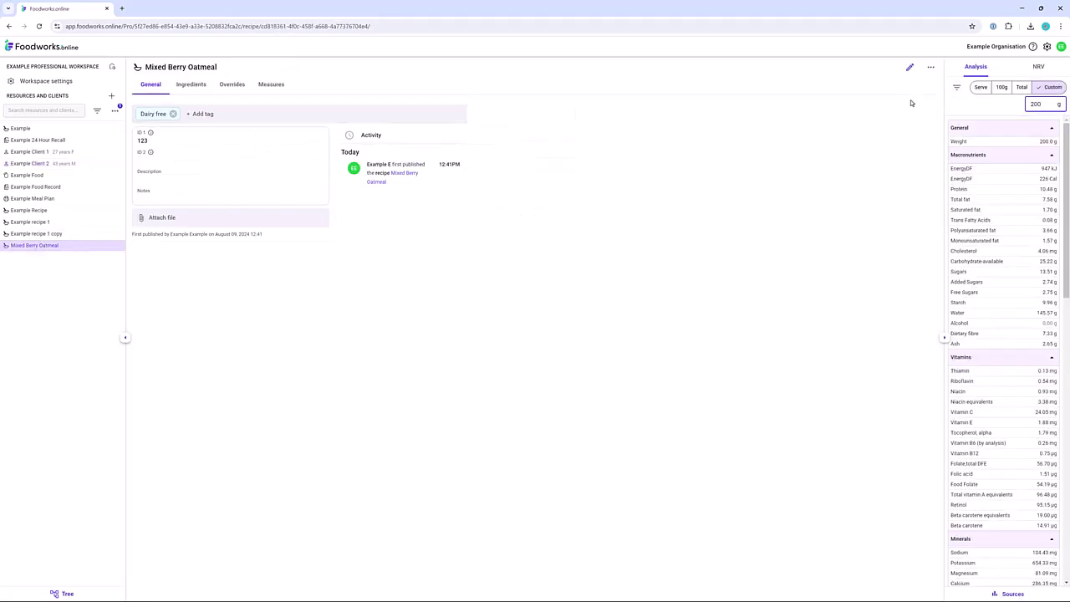
{"action": "left_click", "coordinate": [931, 70]}
{"action": "left_click", "coordinate": [960, 114]}
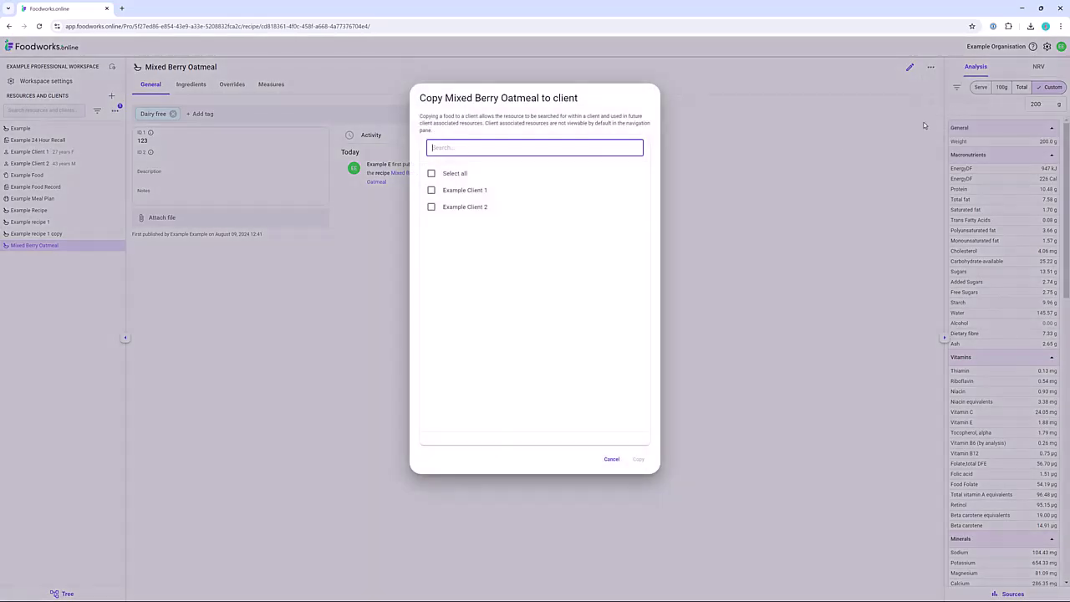
{"action": "left_click", "coordinate": [431, 207]}
{"action": "left_click", "coordinate": [638, 459]}
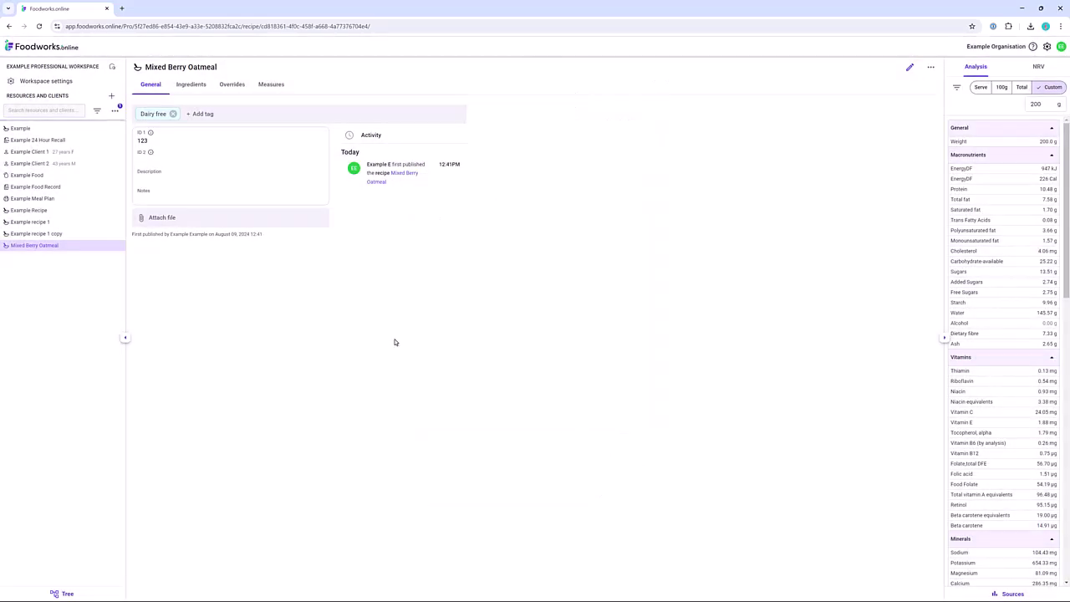
{"action": "left_click", "coordinate": [65, 164]}
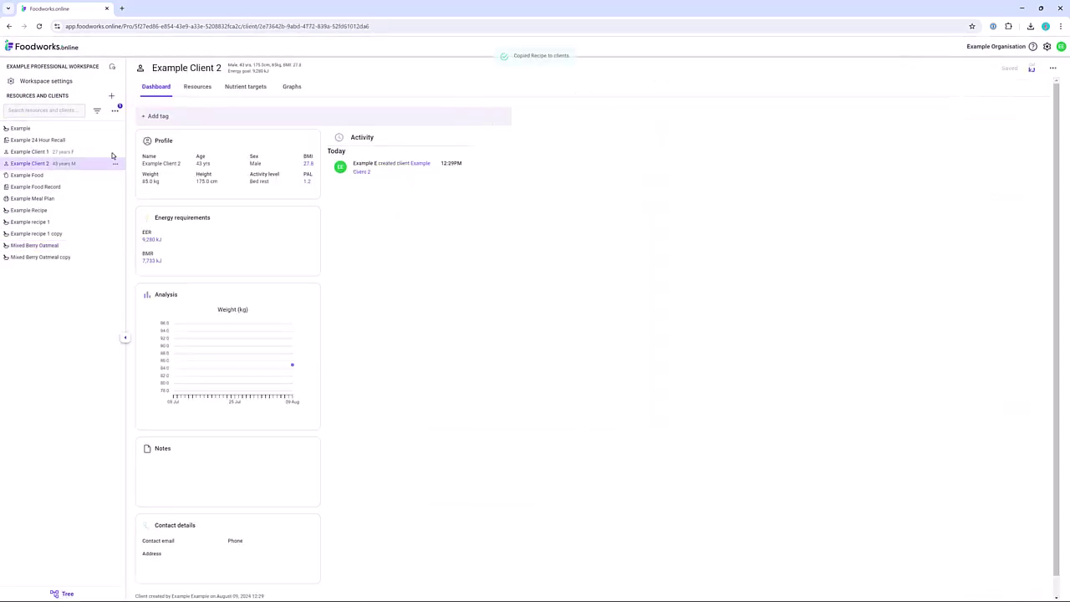
{"action": "left_click", "coordinate": [201, 90]}
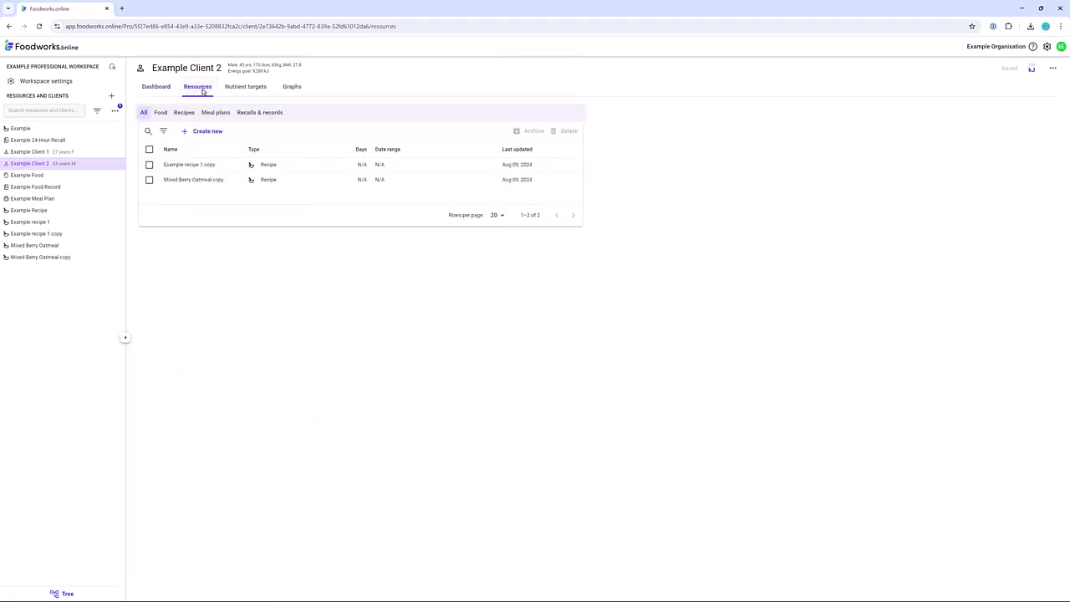